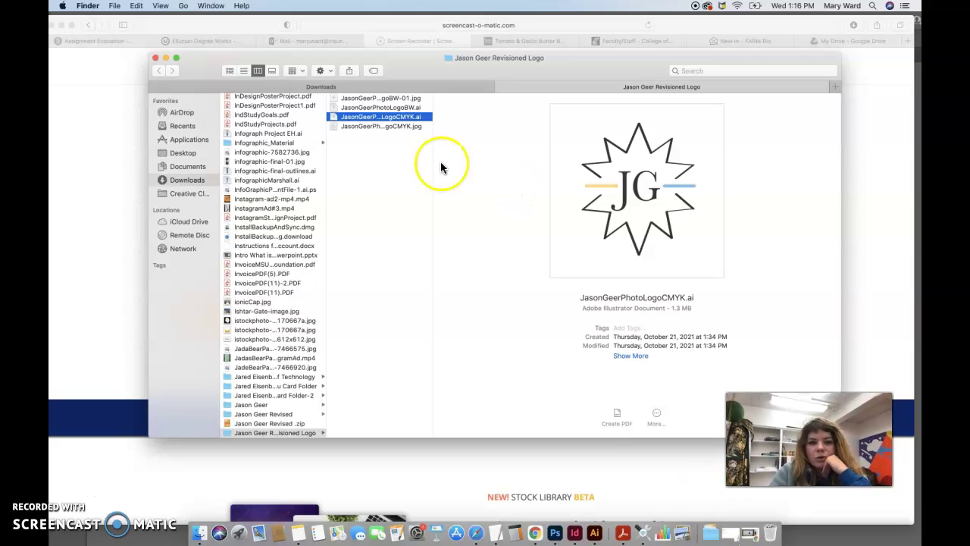
# Preview the logo files, then open the colour CMYK JG logo in Illustrator
pyautogui.click(394, 98)
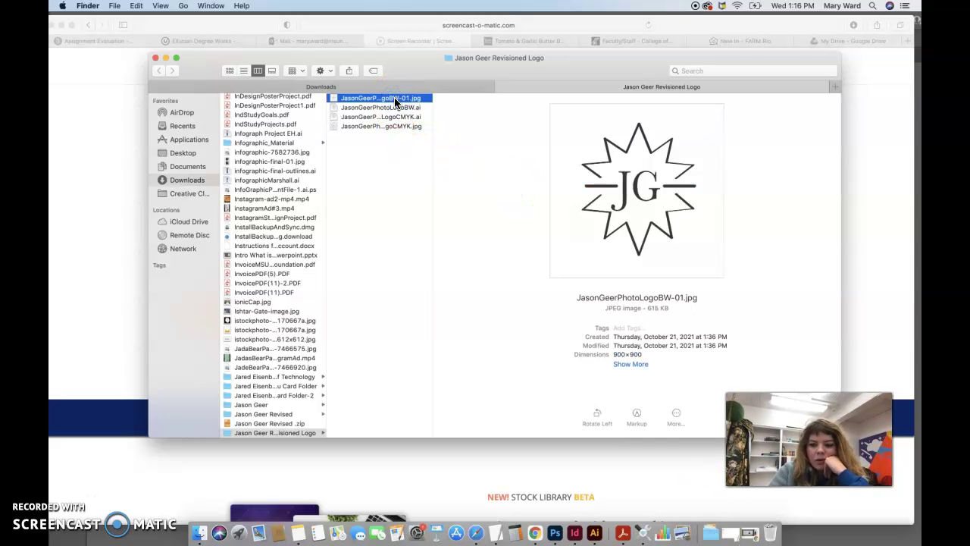
pyautogui.press('Down')
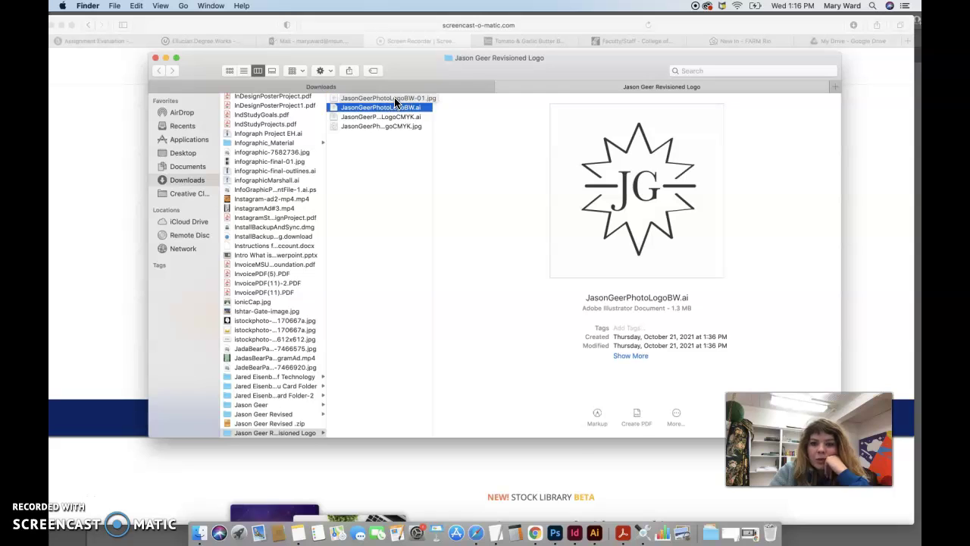
pyautogui.press('Down')
pyautogui.click(598, 166)
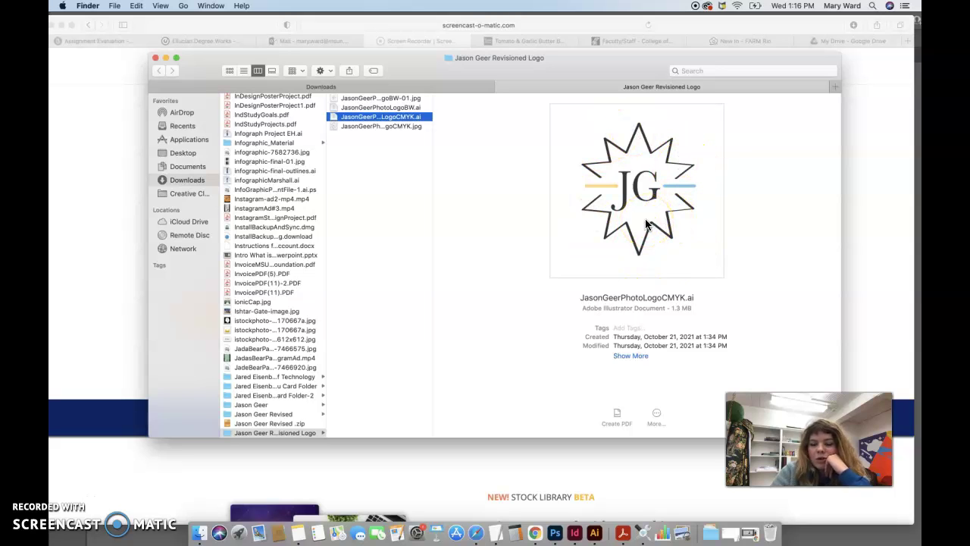
pyautogui.click(387, 126)
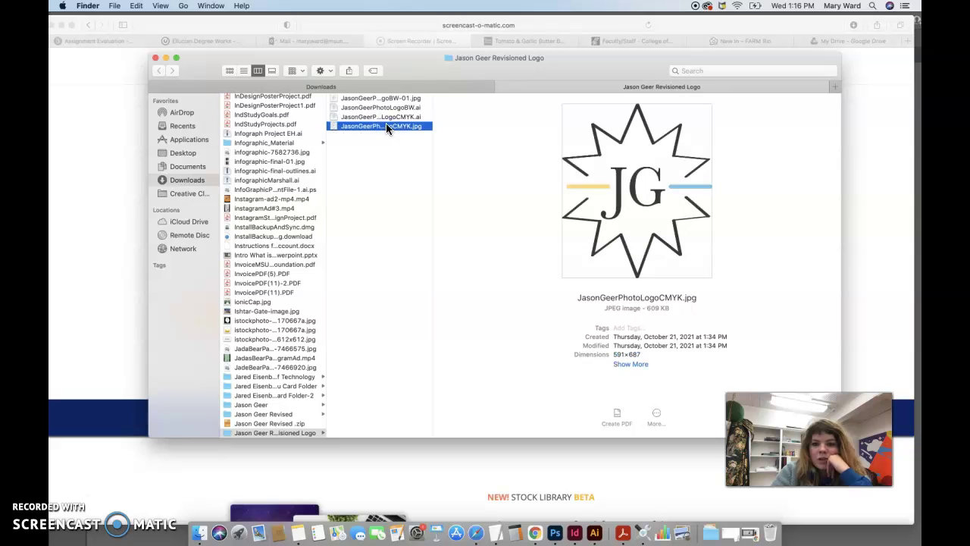
pyautogui.click(386, 126)
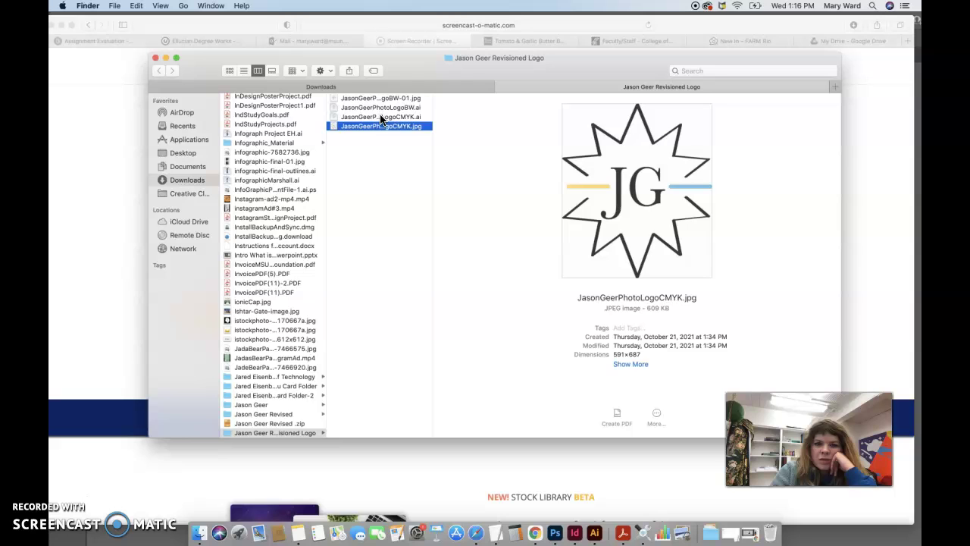
pyautogui.click(383, 107)
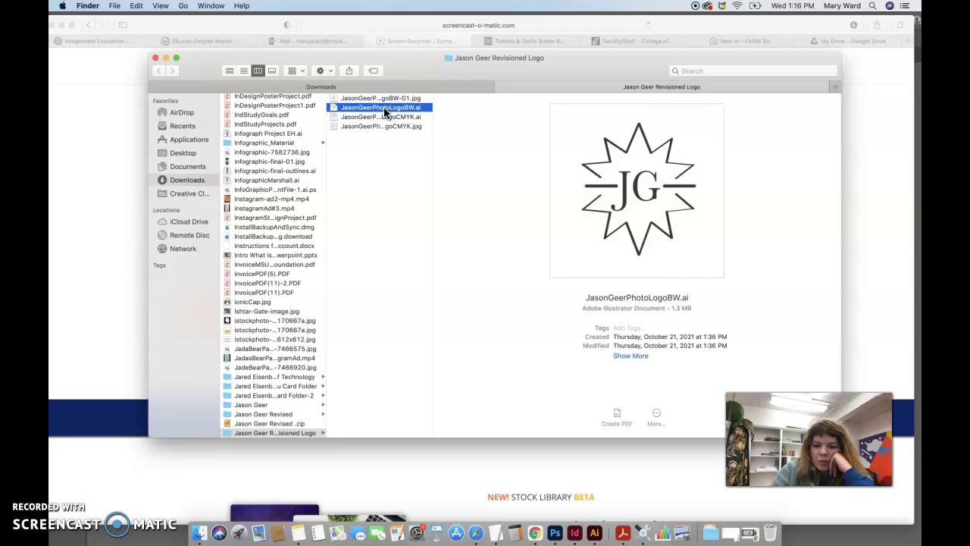
pyautogui.click(387, 117)
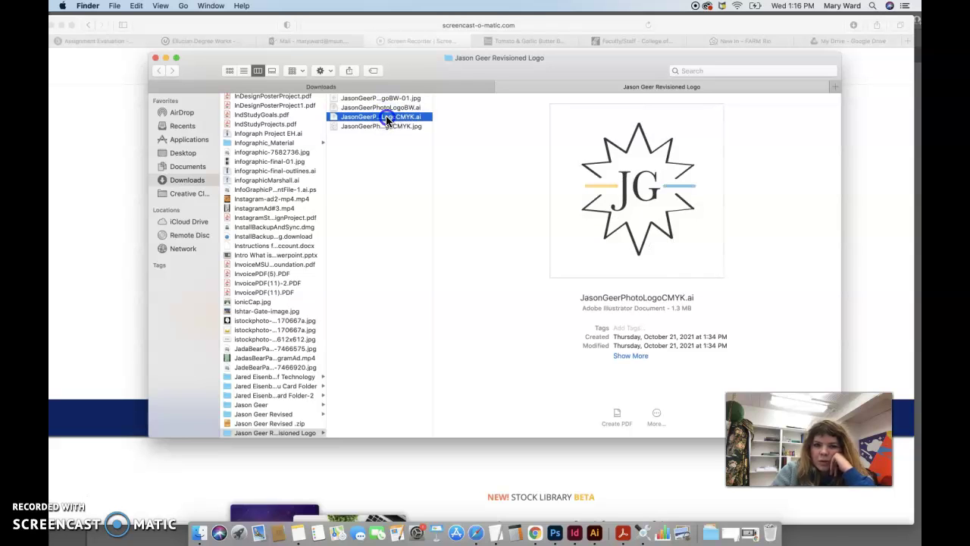
pyautogui.doubleClick(386, 118)
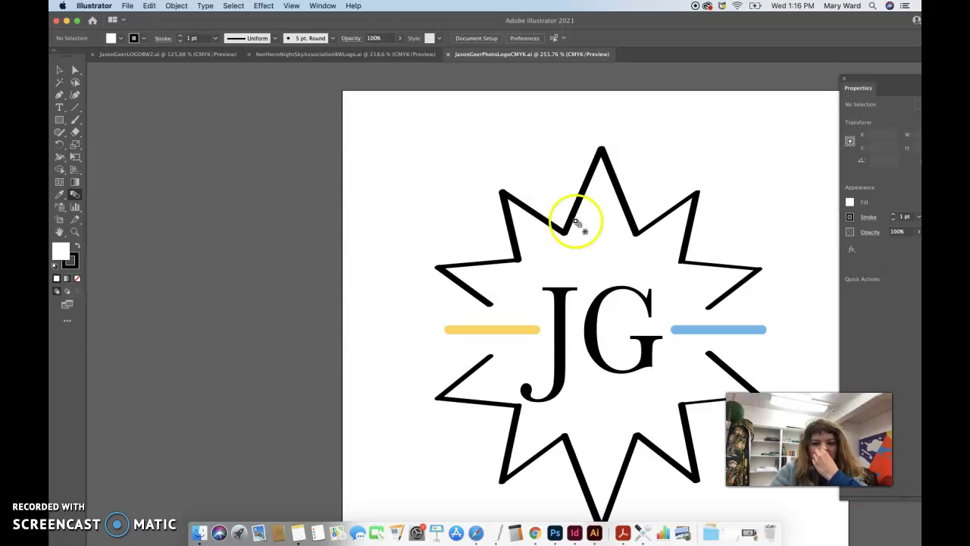
# Draw a curved Pen segment arcing over JG to join the two upper star strokes
pyautogui.hscroll(5, 579, 226)
pyautogui.scroll(-2, 580, 226)
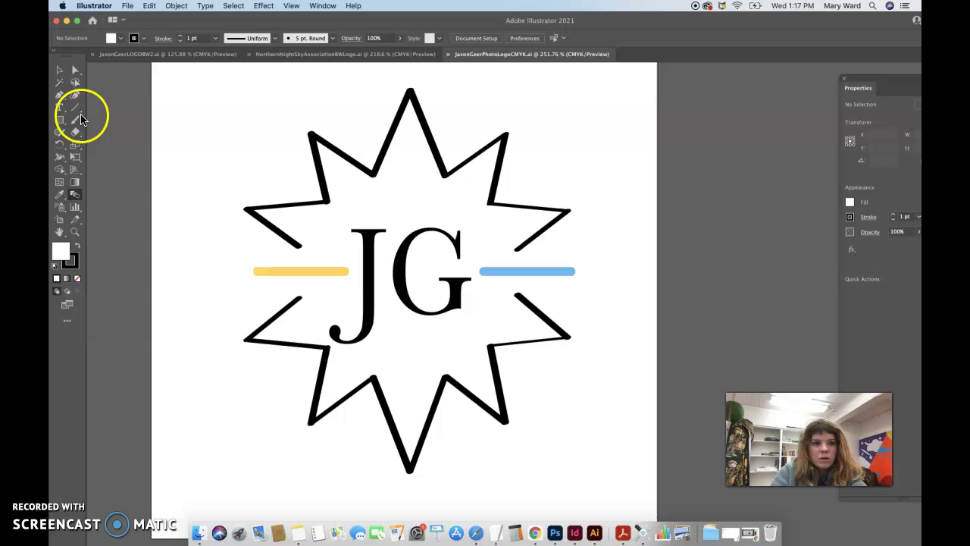
pyautogui.click(59, 95)
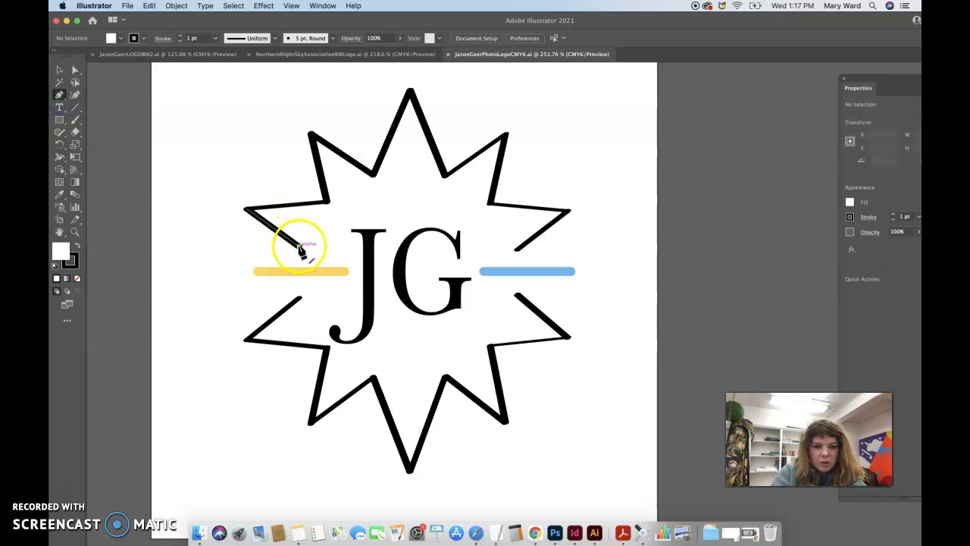
pyautogui.click(299, 246)
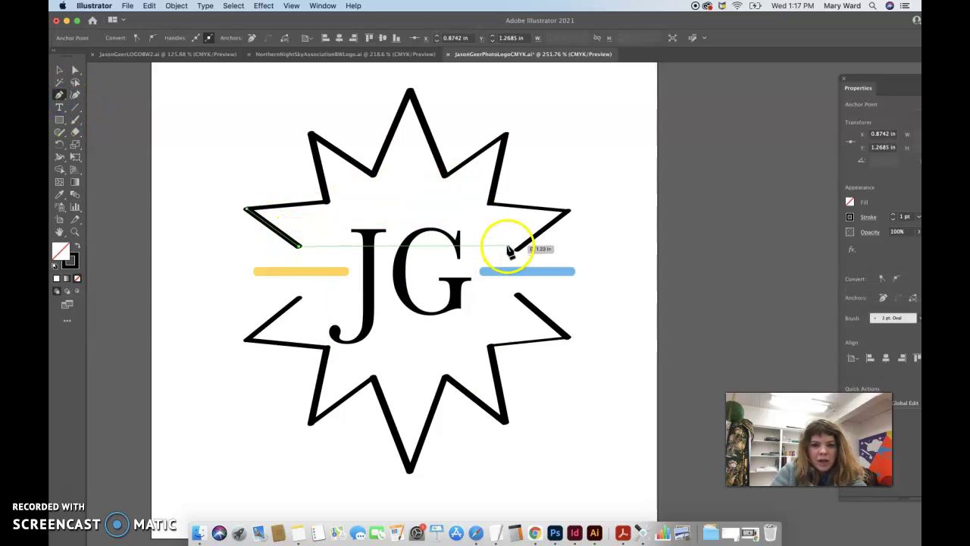
pyautogui.moveTo(518, 250); pyautogui.dragTo(623, 347)
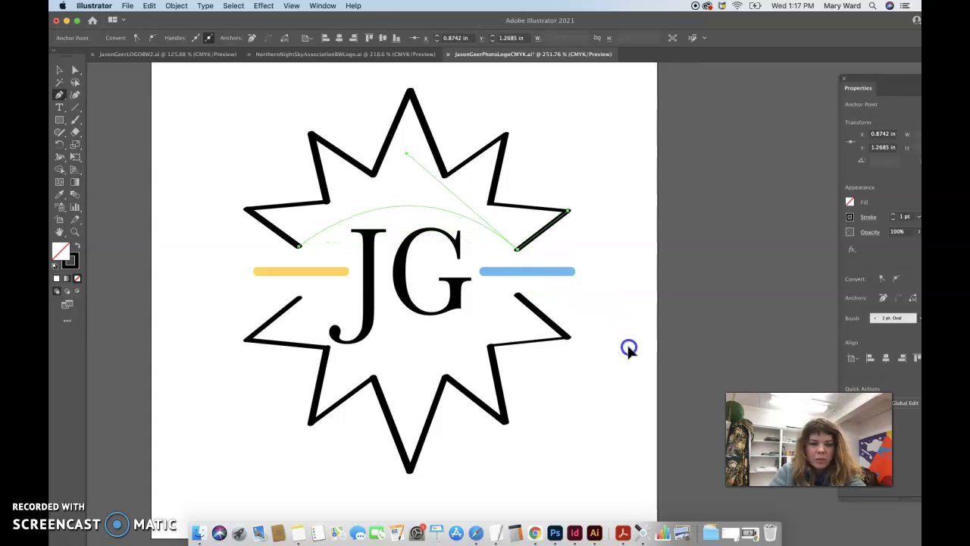
pyautogui.moveTo(630, 349); pyautogui.dragTo(629, 351)
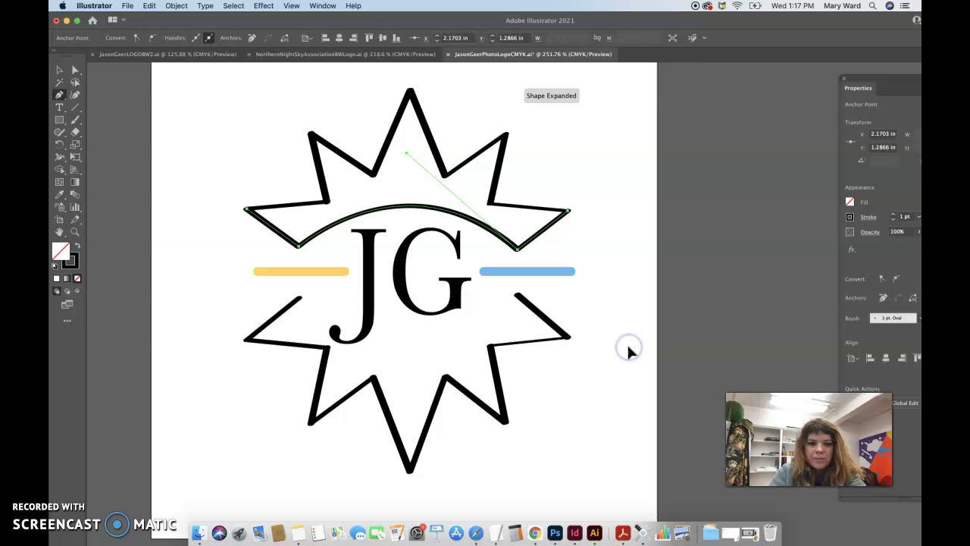
pyautogui.click(387, 258)
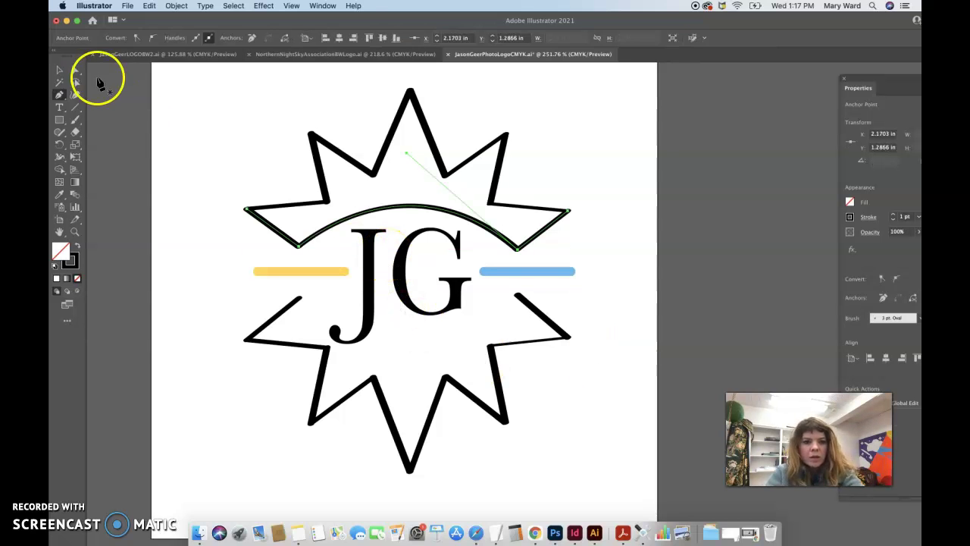
# Draw a matching curved segment under JG joining the lower-left and lower-right star strokes
pyautogui.click(59, 70)
pyautogui.click(184, 185)
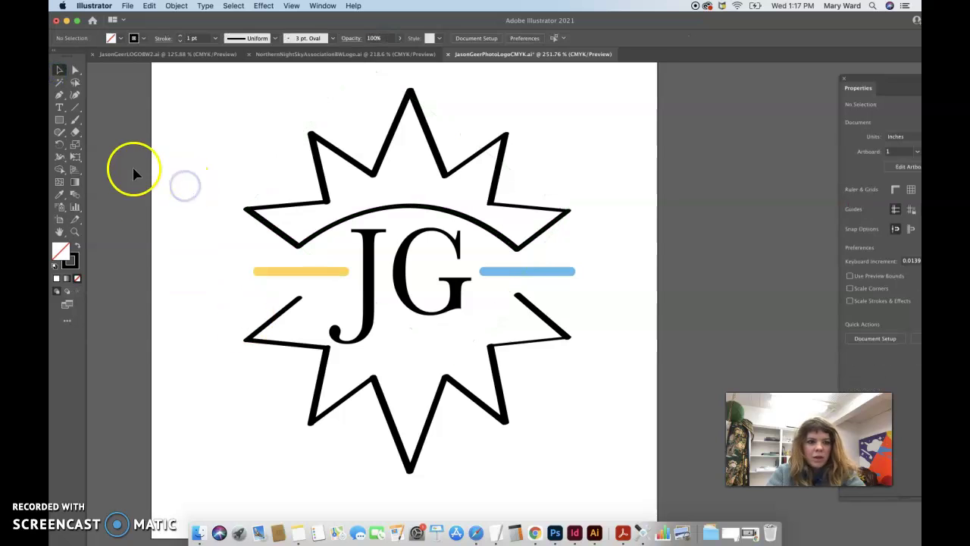
pyautogui.click(60, 96)
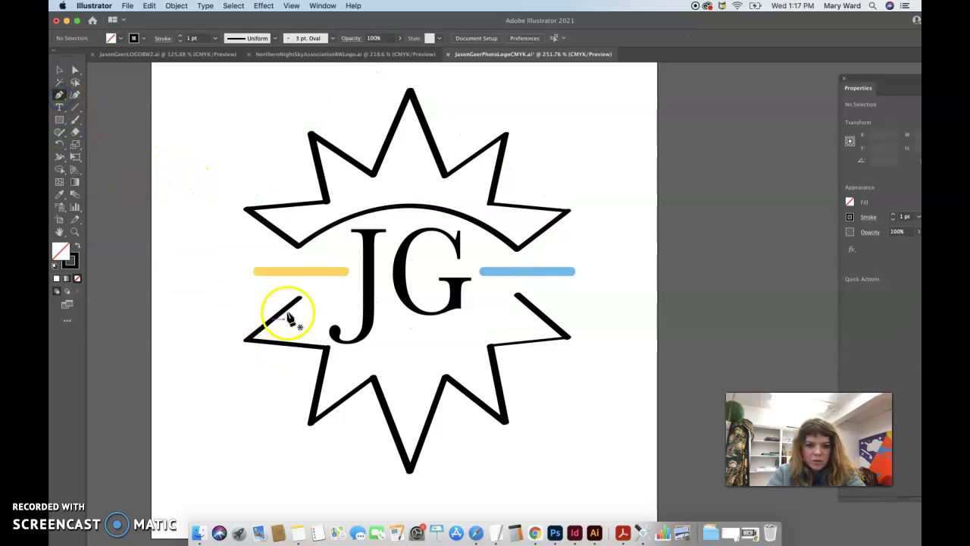
pyautogui.click(299, 298)
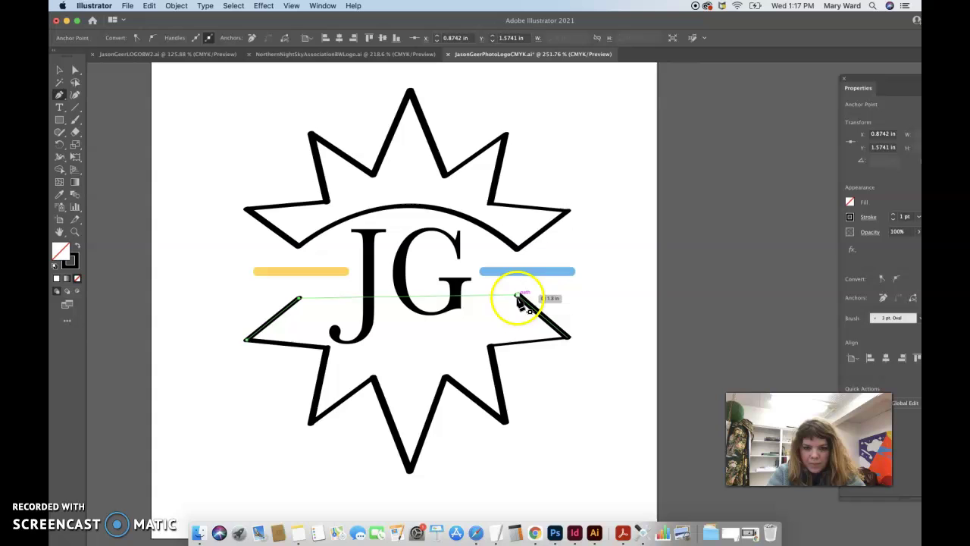
pyautogui.moveTo(517, 295)
pyautogui.mouseDown()
pyautogui.moveTo(645, 230)
pyautogui.moveTo(624, 220)
pyautogui.mouseUp()
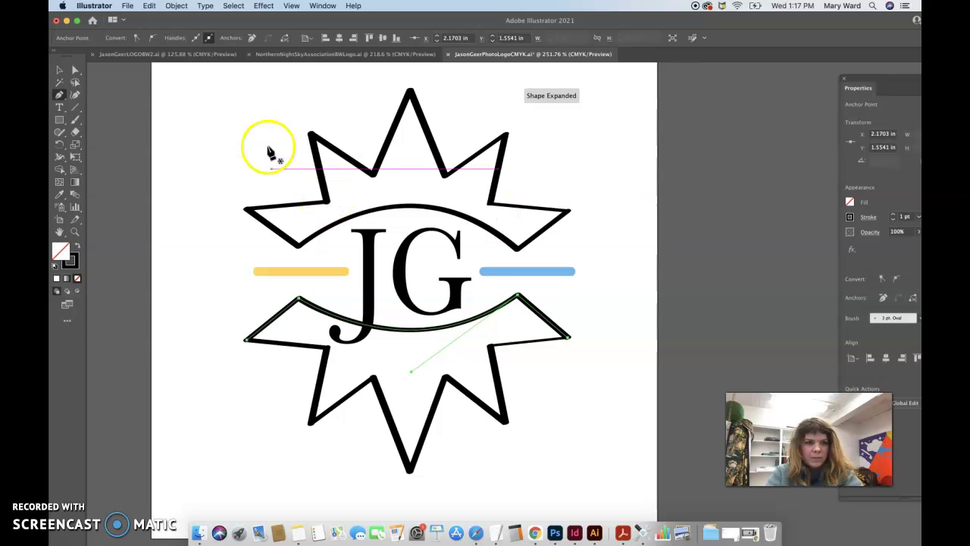
pyautogui.click(60, 70)
# Select the arcs above and below JG, then undo an accidental fill/stroke swap
pyautogui.click(321, 201)
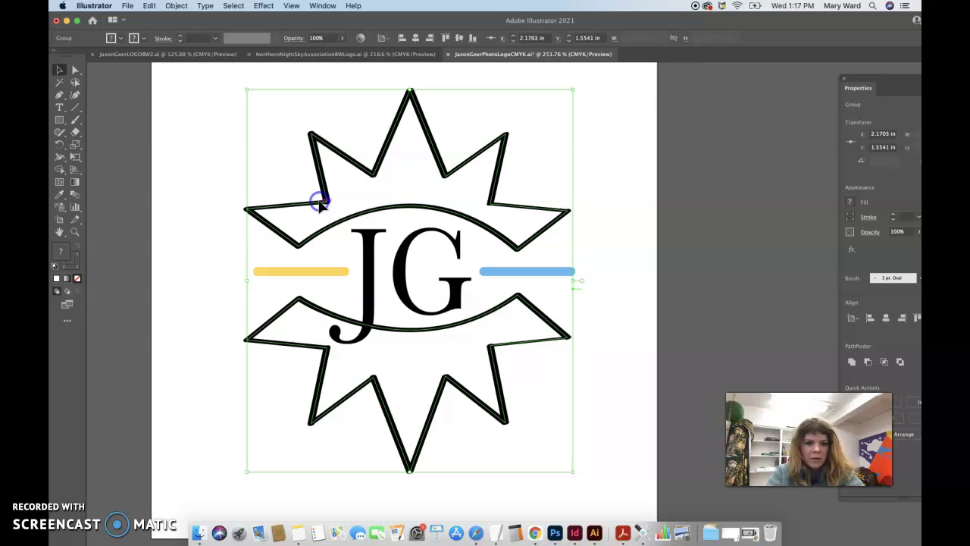
pyautogui.keyDown('shift'); pyautogui.click(340, 304); pyautogui.keyUp('shift')
pyautogui.click(539, 256)
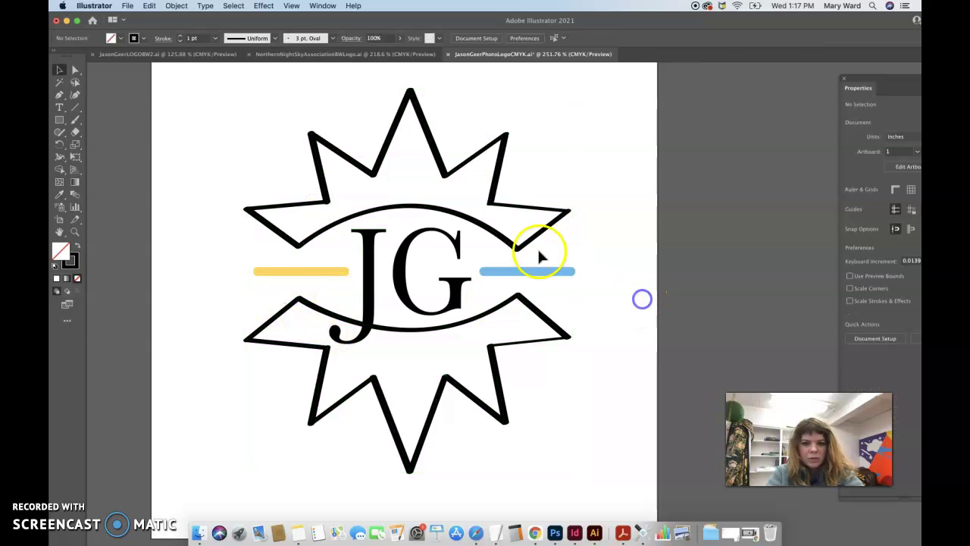
pyautogui.click(522, 244)
pyautogui.keyDown('shift'); pyautogui.click(539, 316); pyautogui.keyUp('shift')
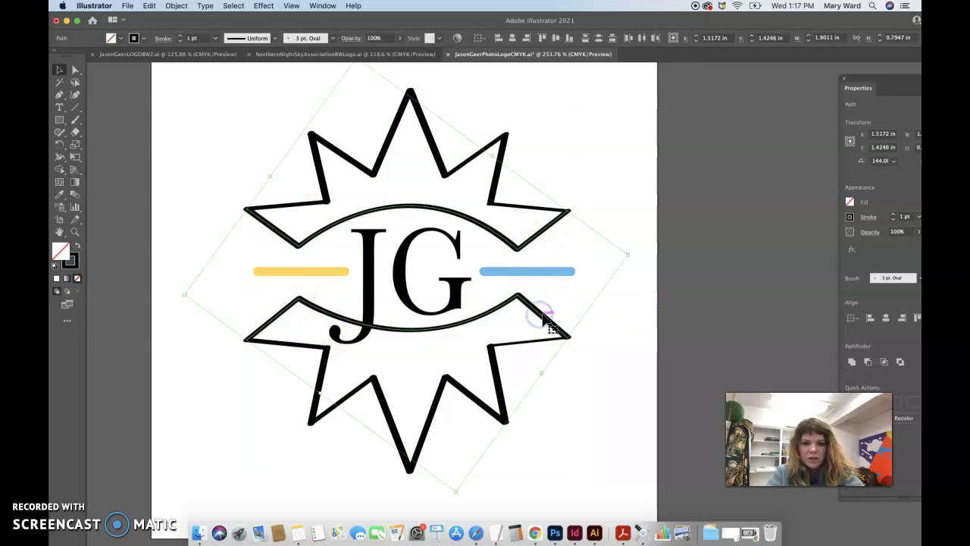
pyautogui.click(76, 248)
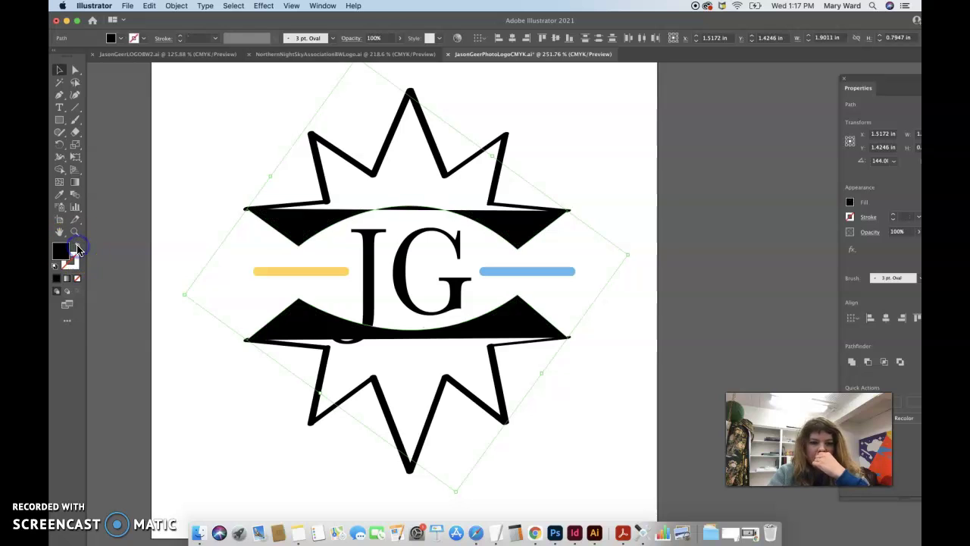
pyautogui.press('super+z')
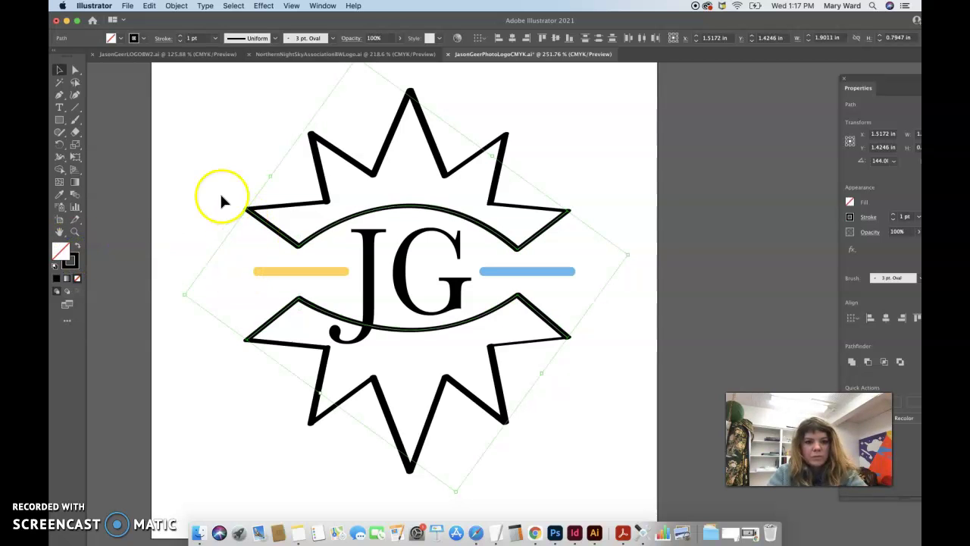
pyautogui.click(217, 192)
# Join the top arc with the upper-left, top and upper-right spike paths into one path
pyautogui.click(250, 209)
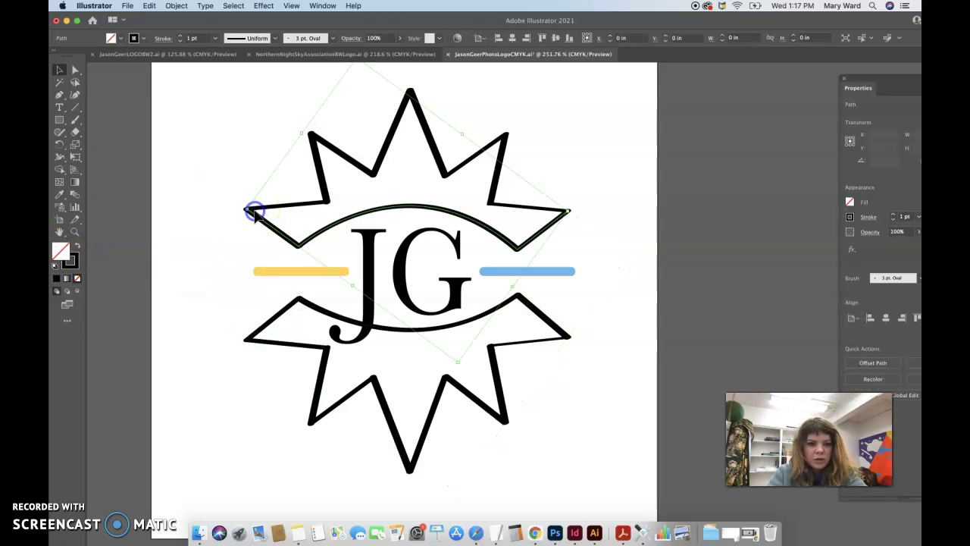
pyautogui.keyDown('shift'); pyautogui.click(316, 200); pyautogui.keyUp('shift')
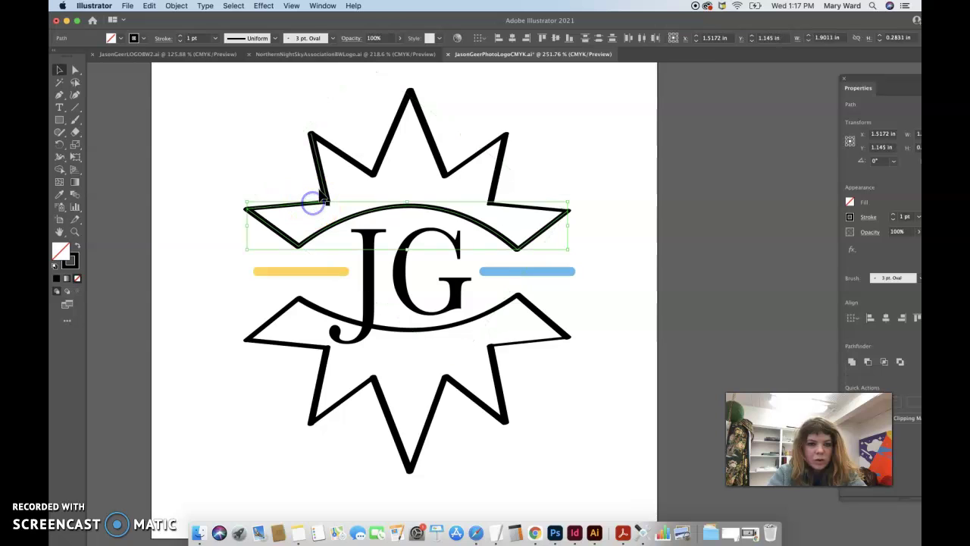
pyautogui.keyDown('shift'); pyautogui.click(400, 112); pyautogui.keyUp('shift')
pyautogui.keyDown('shift'); pyautogui.click(481, 155); pyautogui.keyUp('shift')
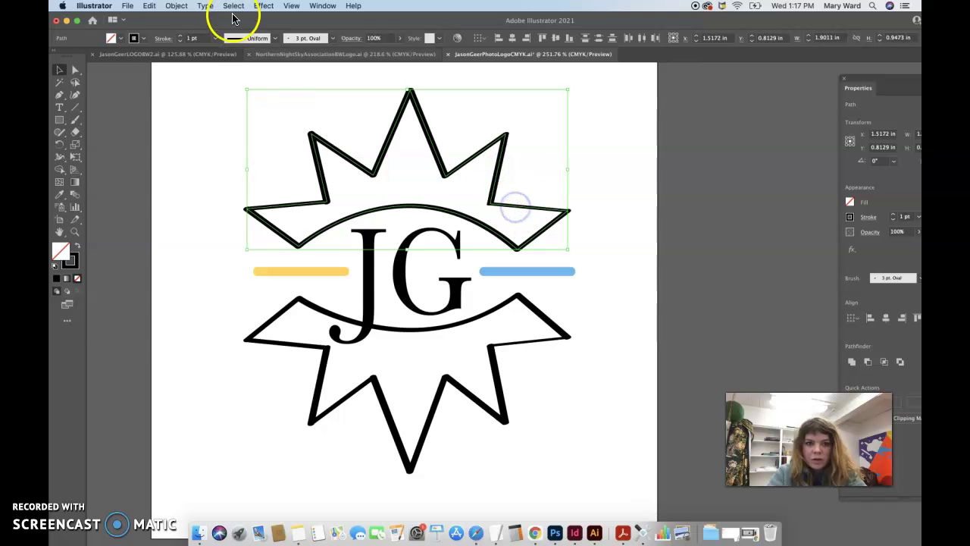
pyautogui.click(177, 6)
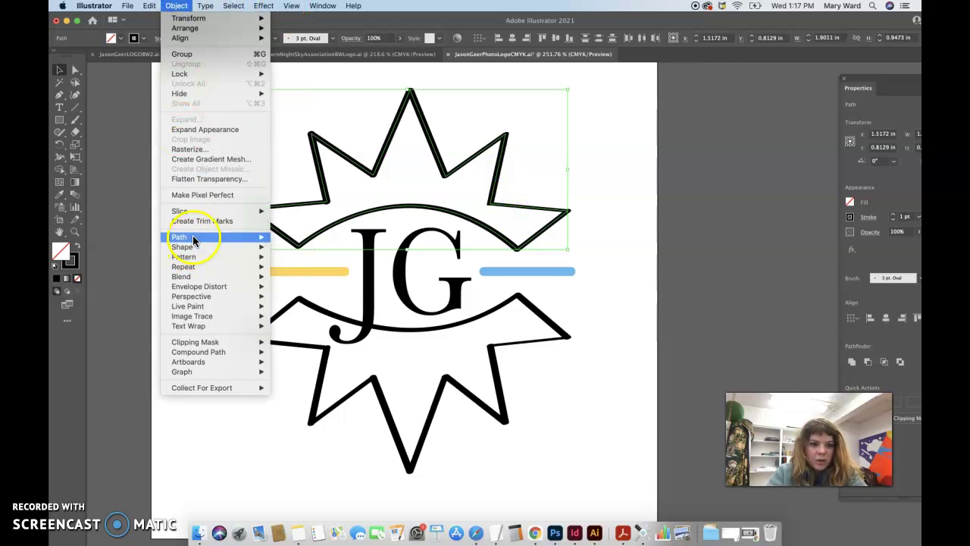
pyautogui.moveTo(254, 237)
pyautogui.click(291, 240)
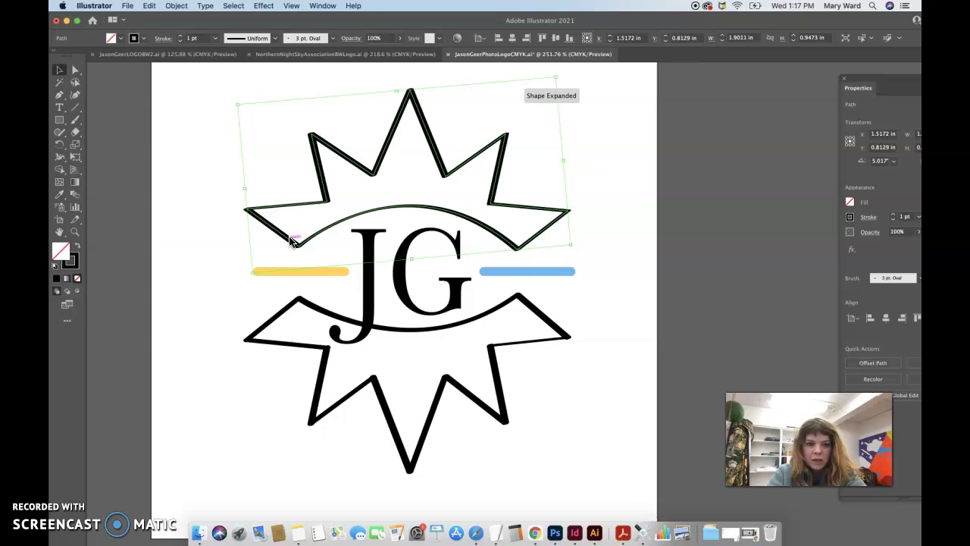
# Select the lower star outline pieces and apply Object > Path > Outline Stroke
pyautogui.click(557, 326)
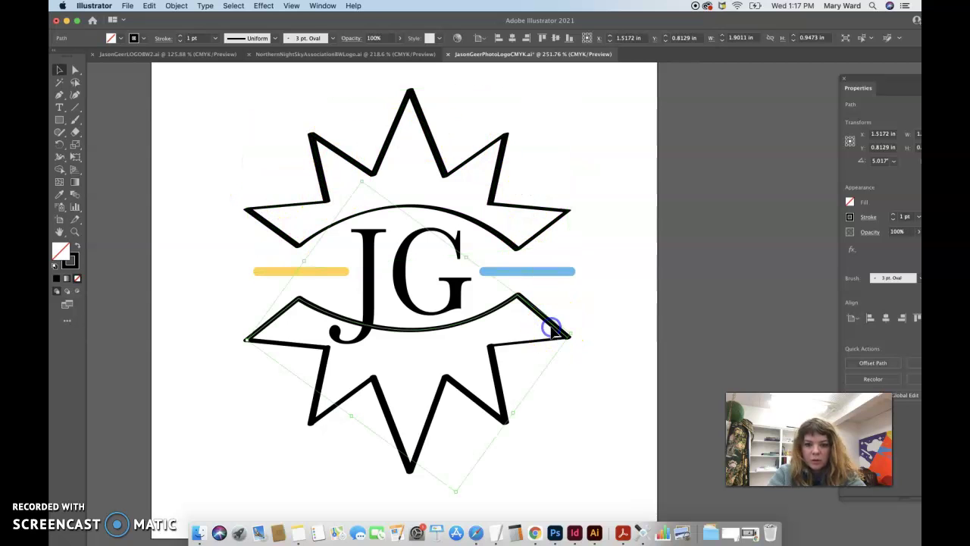
pyautogui.click(355, 393)
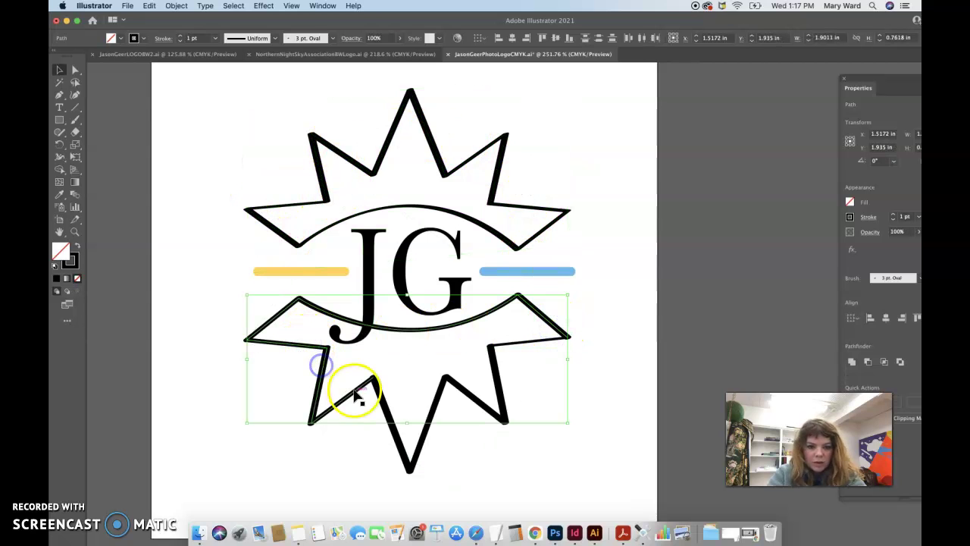
pyautogui.keyDown('shift'); pyautogui.click(382, 403); pyautogui.keyUp('shift')
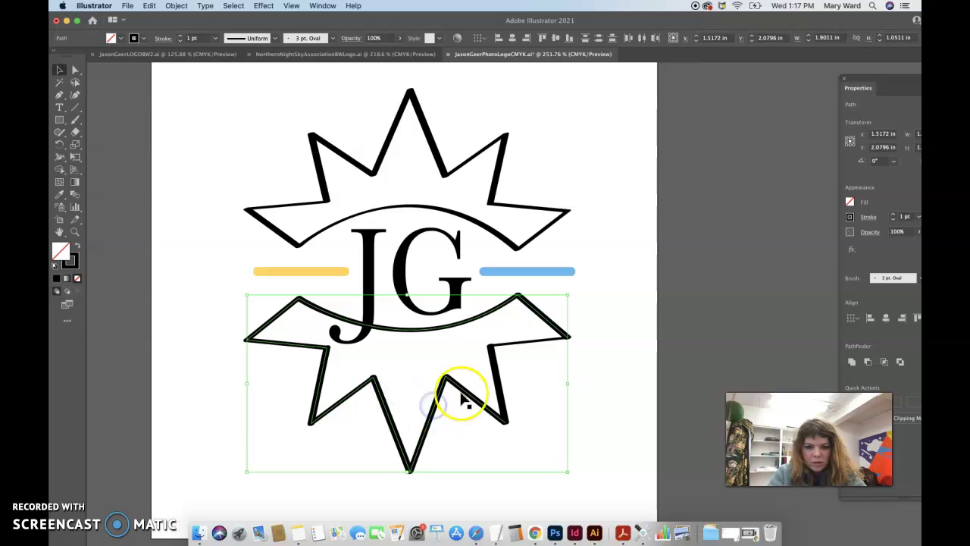
pyautogui.click(174, 6)
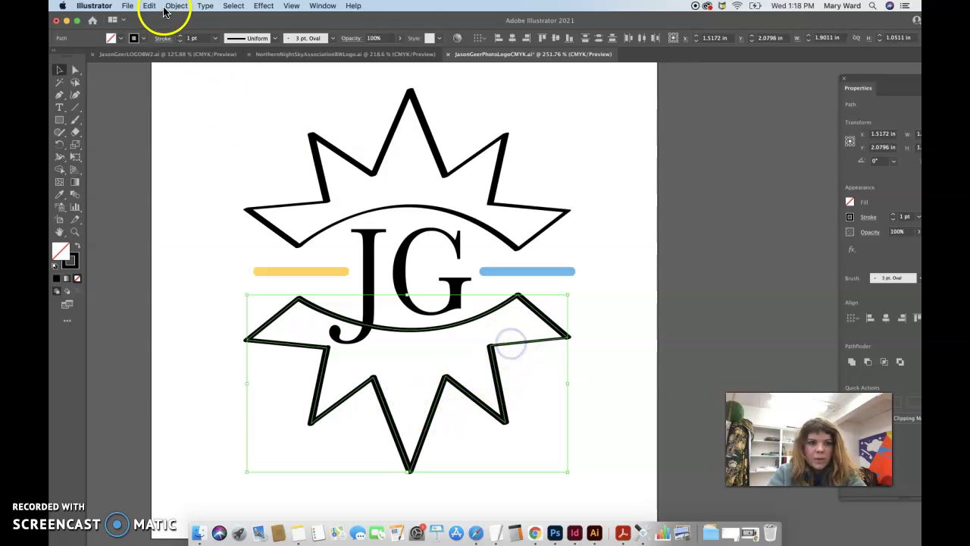
pyautogui.moveTo(194, 247)
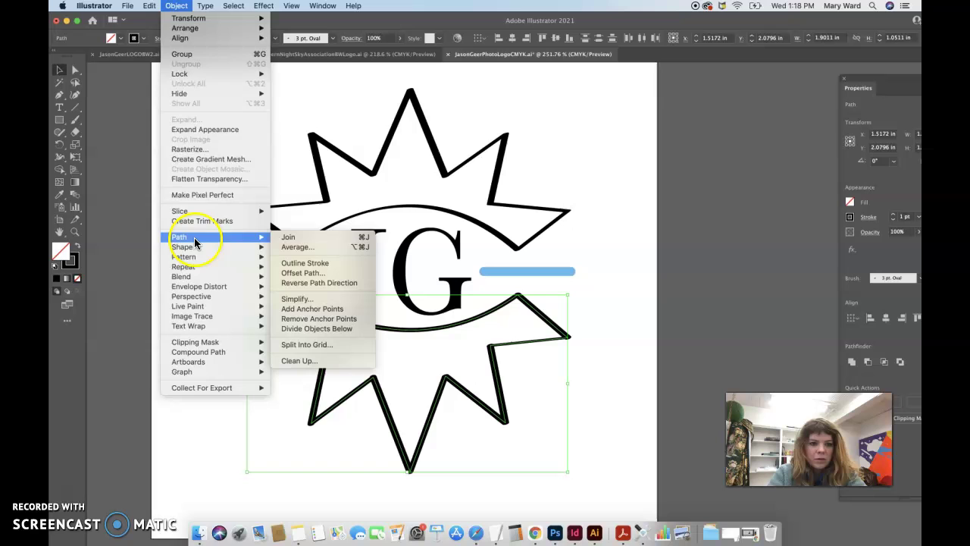
pyautogui.click(303, 263)
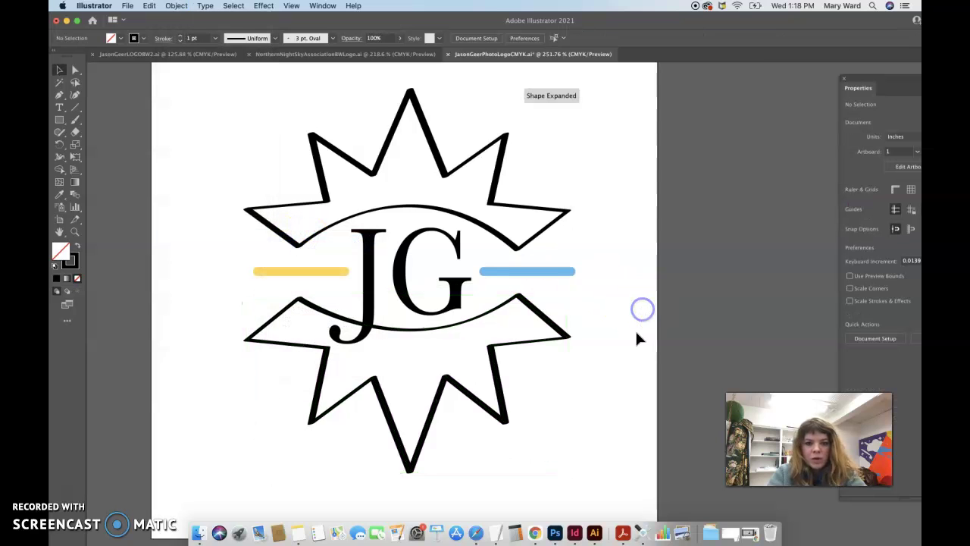
# Swap fill and stroke on both star halves so they become solid black, then deselect
pyautogui.click(548, 316)
pyautogui.keyDown('shift'); pyautogui.click(543, 240); pyautogui.keyUp('shift')
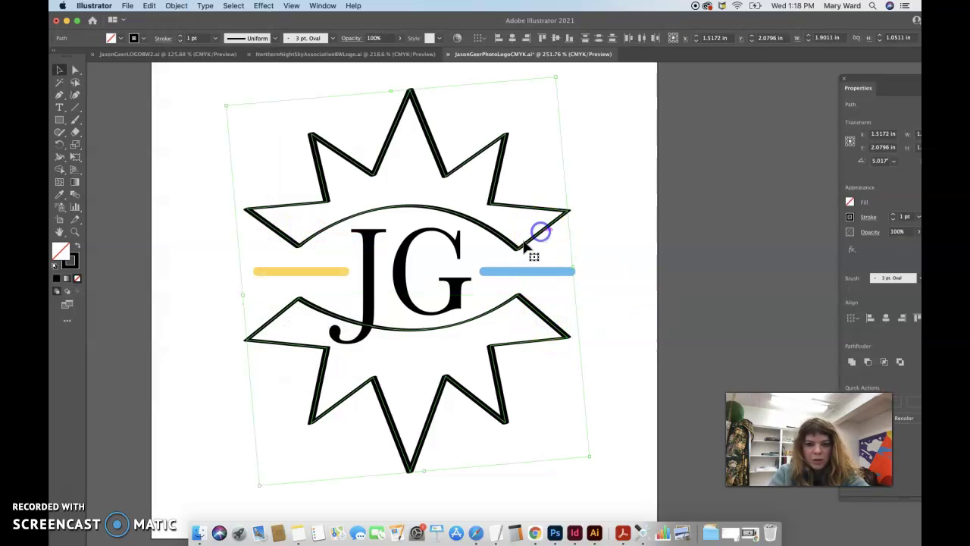
pyautogui.click(76, 246)
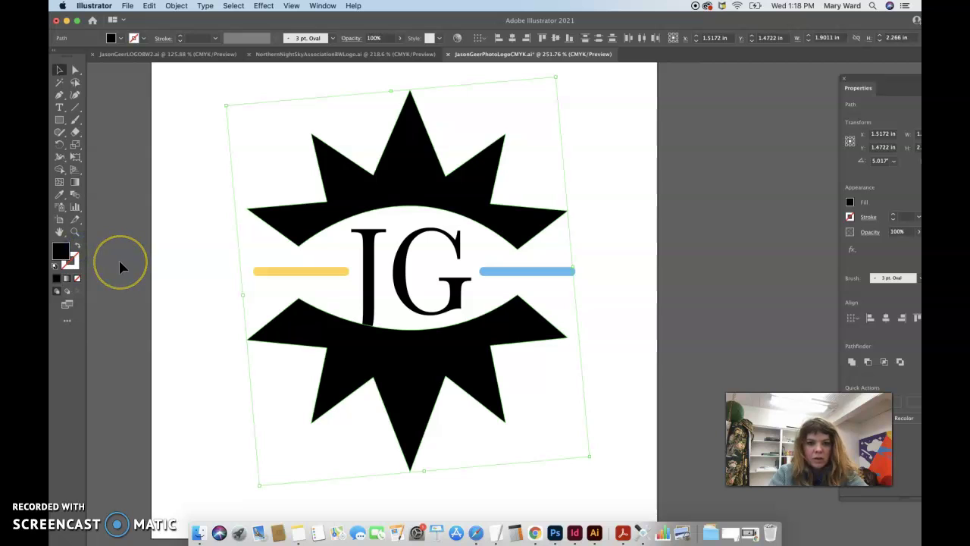
pyautogui.click(147, 275)
pyautogui.click(354, 311)
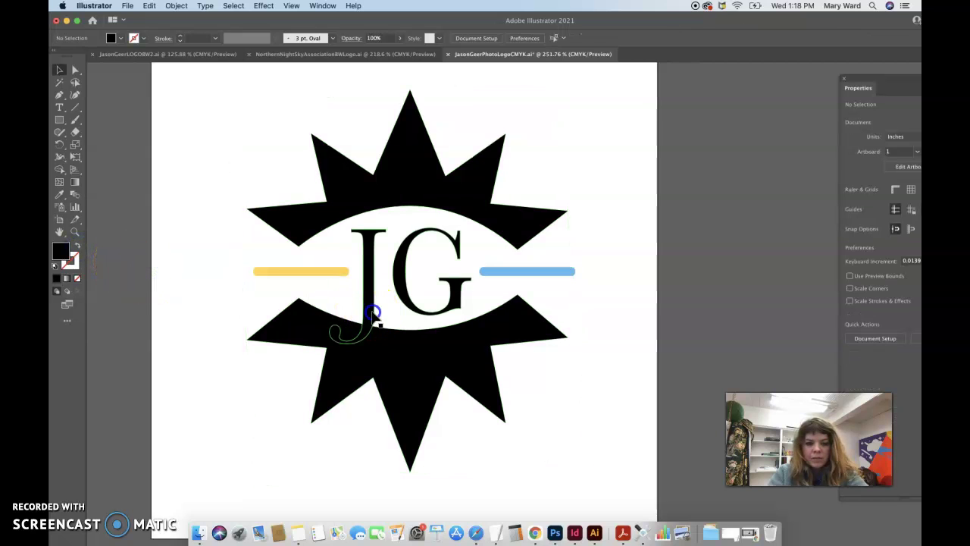
pyautogui.click(372, 309)
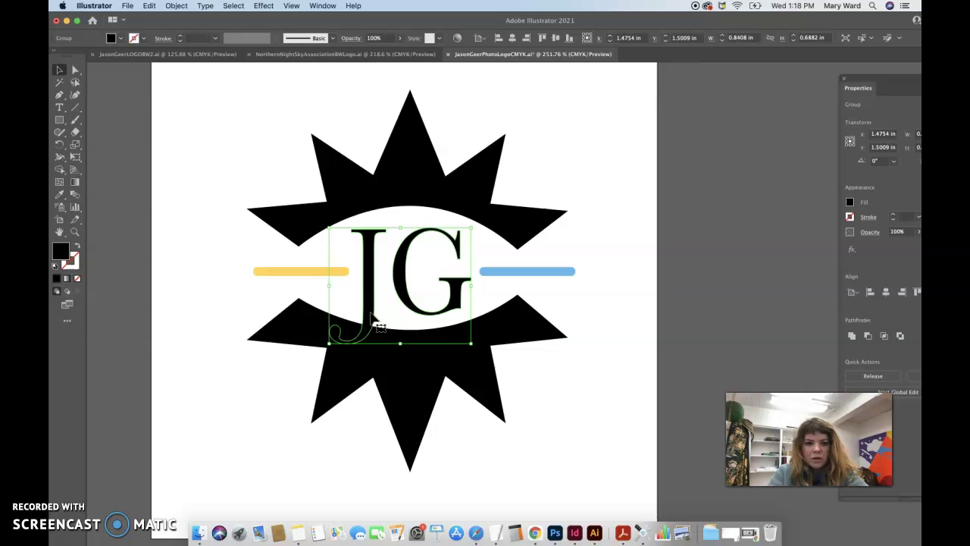
pyautogui.click(585, 313)
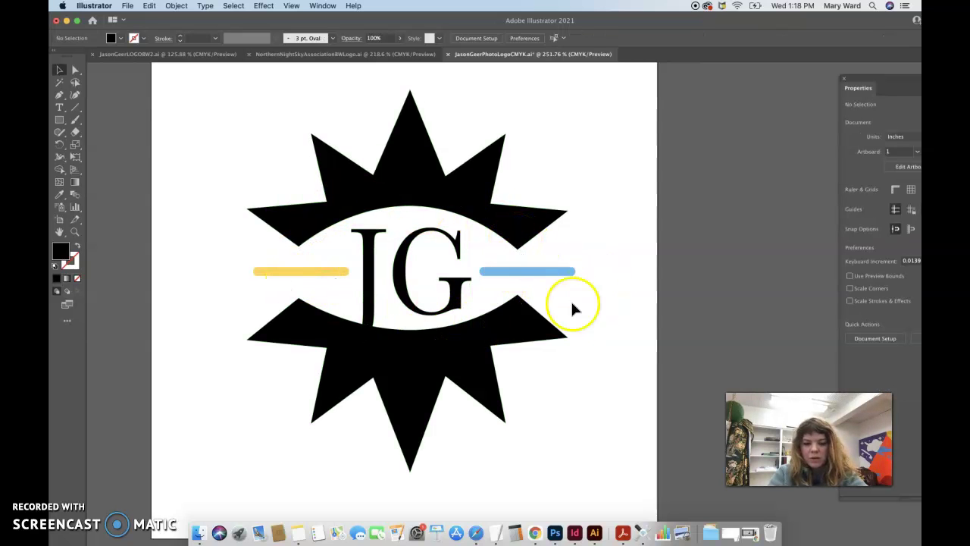
# Eyedrop the blue bar's colours onto both star pieces, then swap fill and outline colours
pyautogui.moveTo(571, 310); pyautogui.dragTo(250, 466)
pyautogui.click(423, 241)
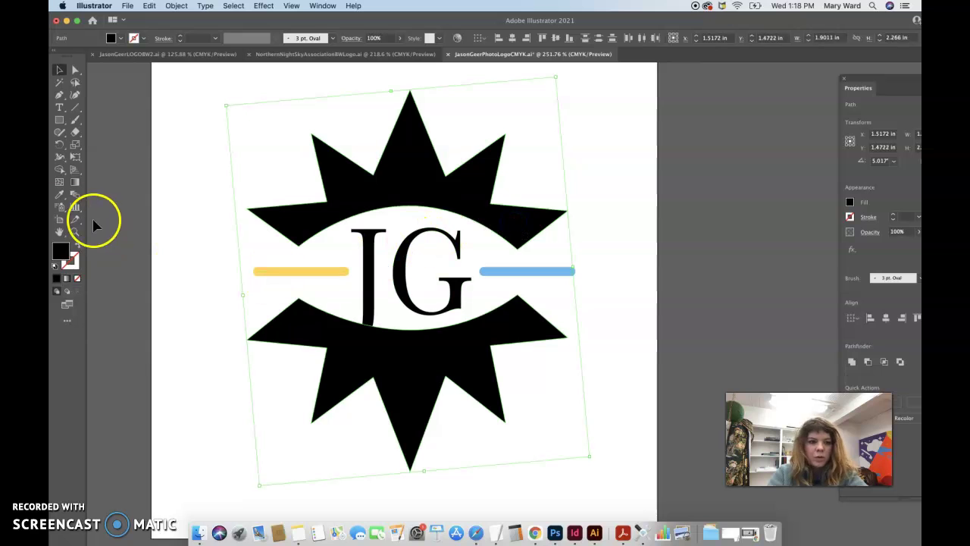
pyautogui.click(269, 212)
pyautogui.click(286, 319)
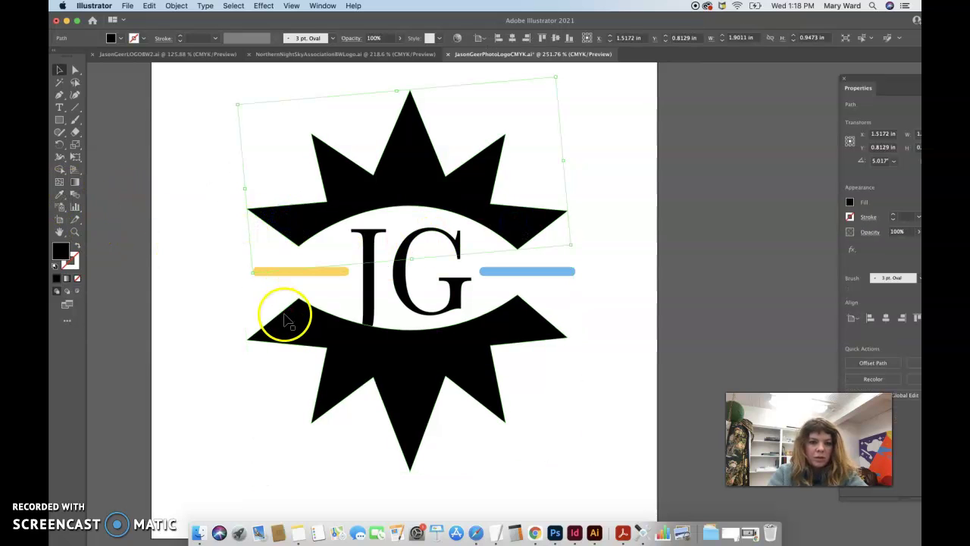
pyautogui.click(61, 195)
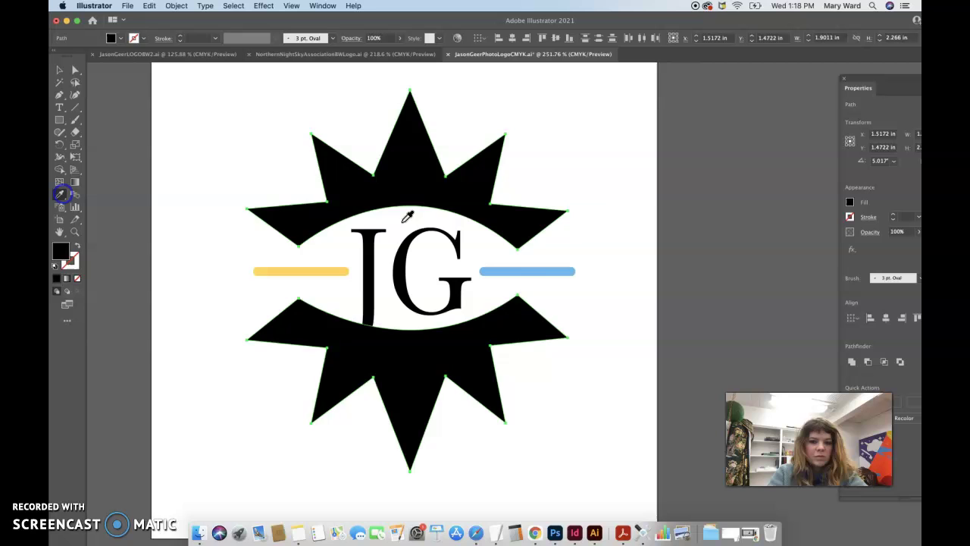
pyautogui.click(558, 269)
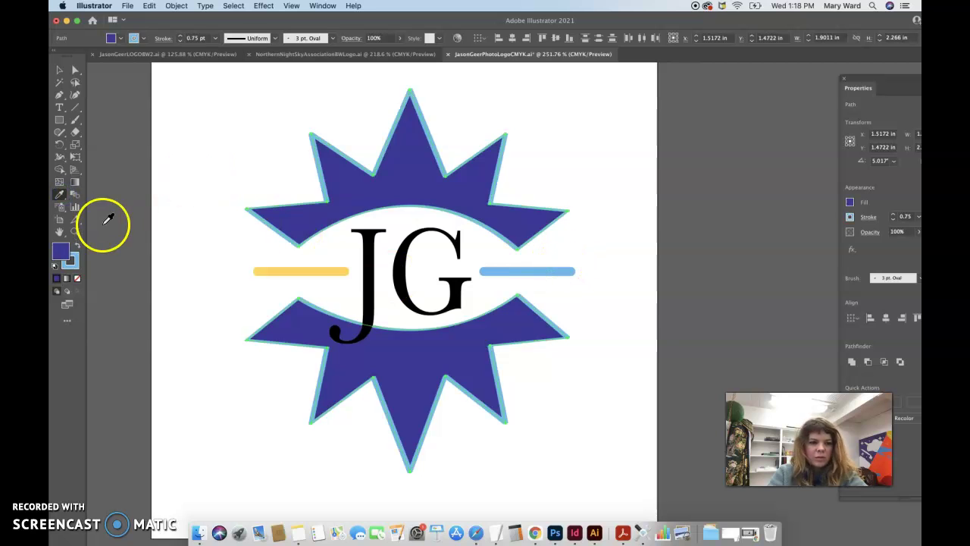
pyautogui.click(79, 247)
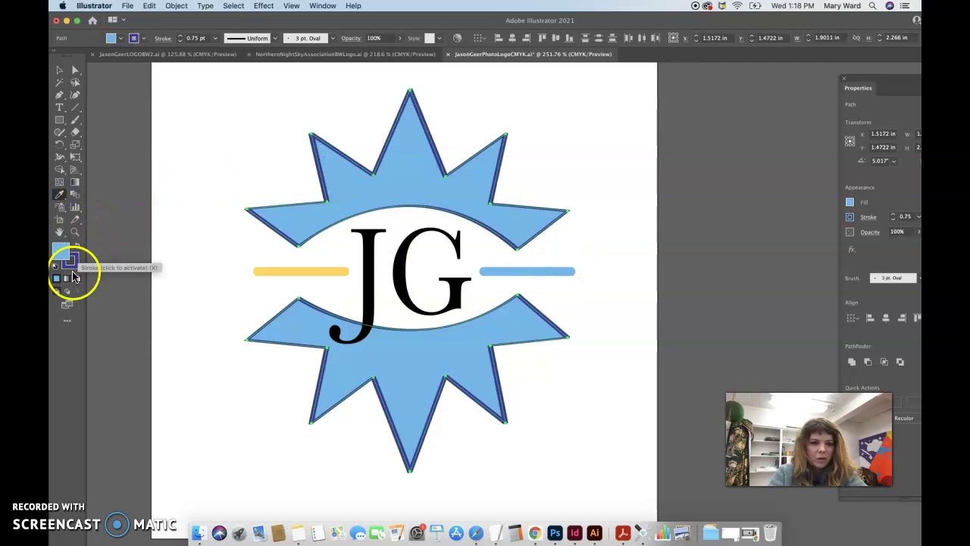
pyautogui.click(73, 267)
pyautogui.click(61, 257)
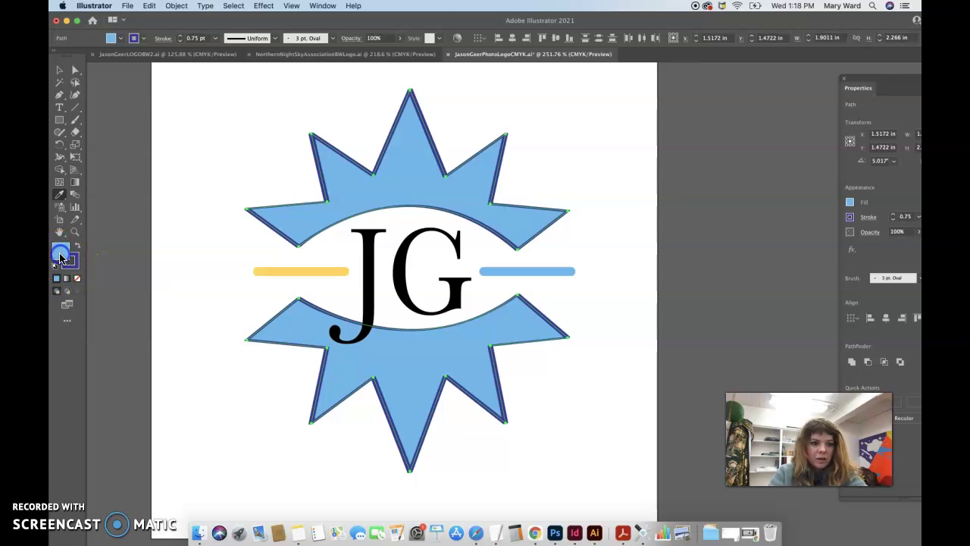
# Float the Properties panel and resize the Illustrator window to fit beside it
pyautogui.moveTo(869, 82); pyautogui.dragTo(726, 69)
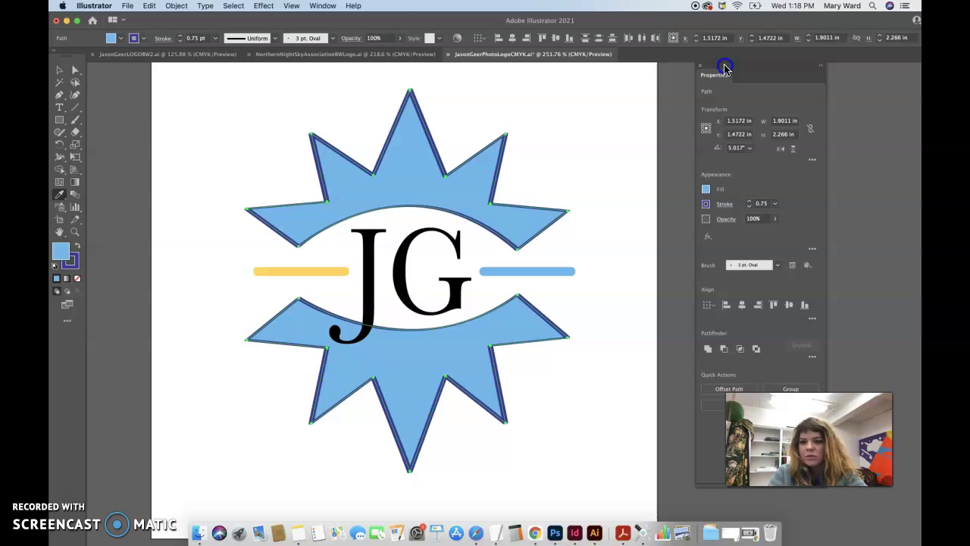
pyautogui.moveTo(830, 27); pyautogui.dragTo(628, 17)
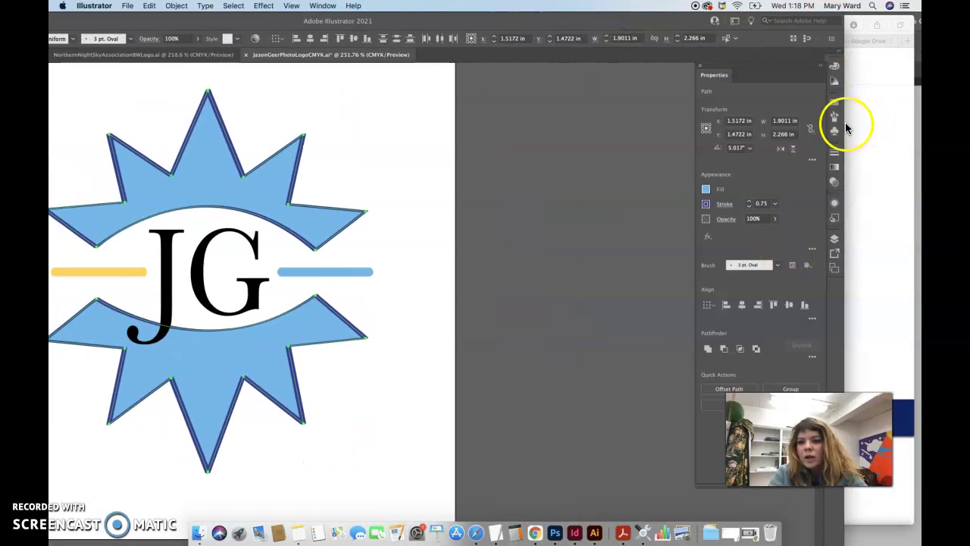
pyautogui.moveTo(842, 133); pyautogui.dragTo(613, 134)
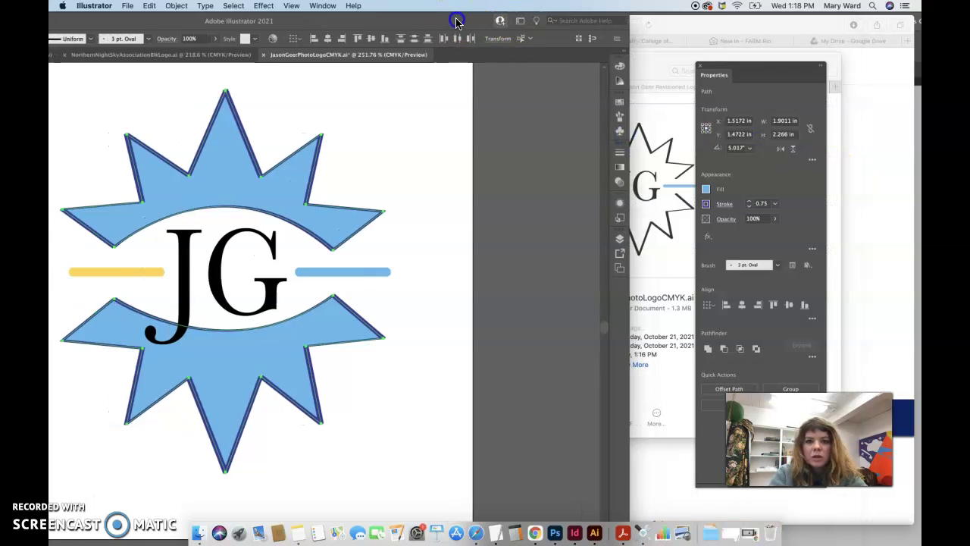
pyautogui.doubleClick(456, 22)
pyautogui.click(791, 178)
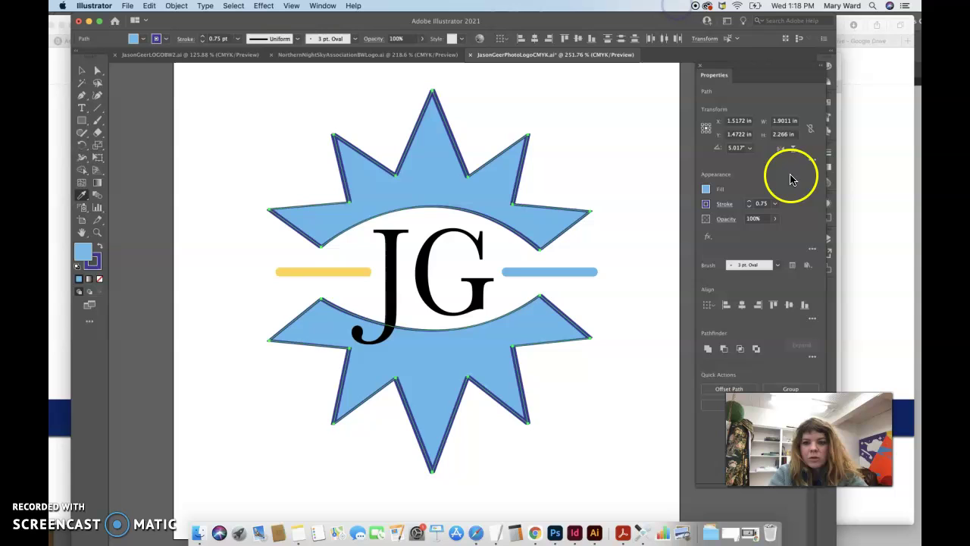
pyautogui.moveTo(730, 65); pyautogui.dragTo(686, 68)
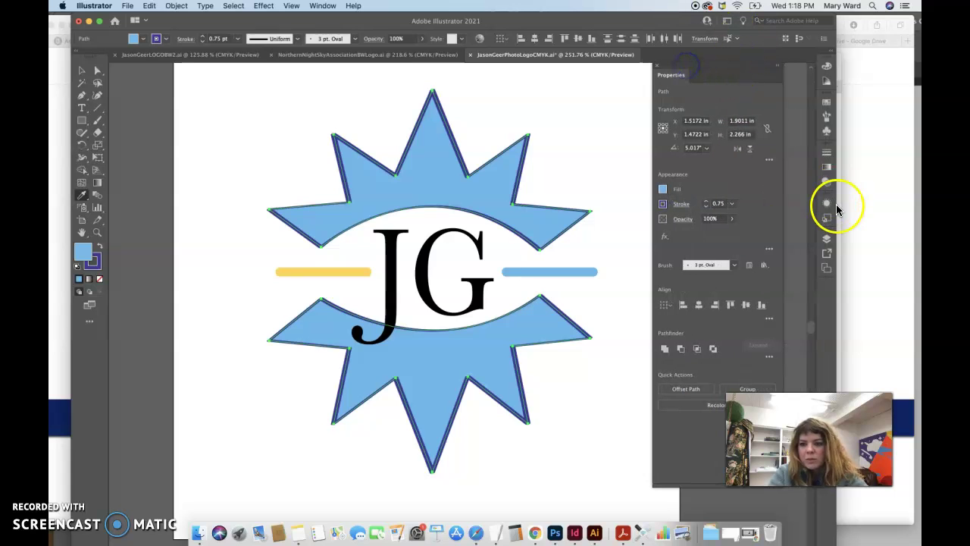
# Save the light blue fill as a new swatch and apply it to the star's outline
pyautogui.click(827, 106)
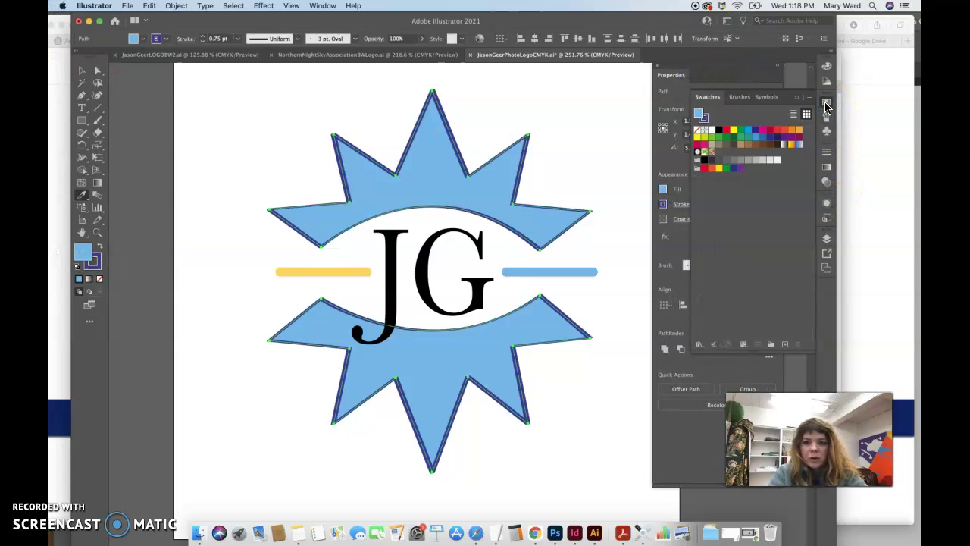
pyautogui.moveTo(82, 252); pyautogui.dragTo(728, 214)
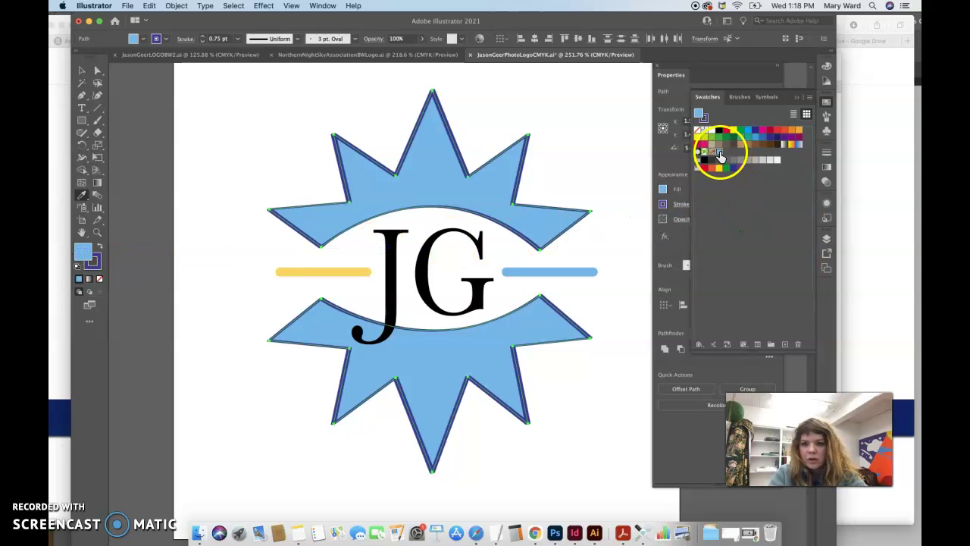
pyautogui.click(93, 264)
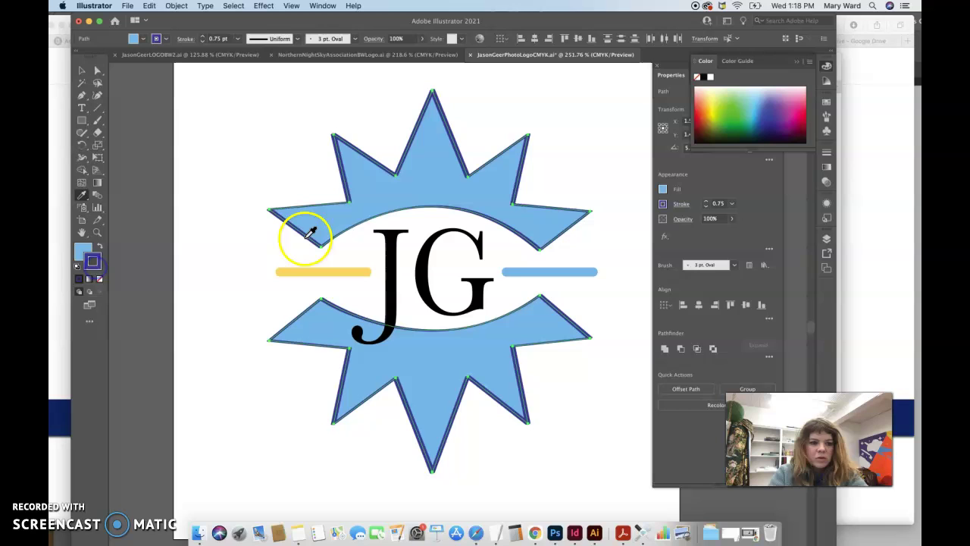
pyautogui.click(828, 103)
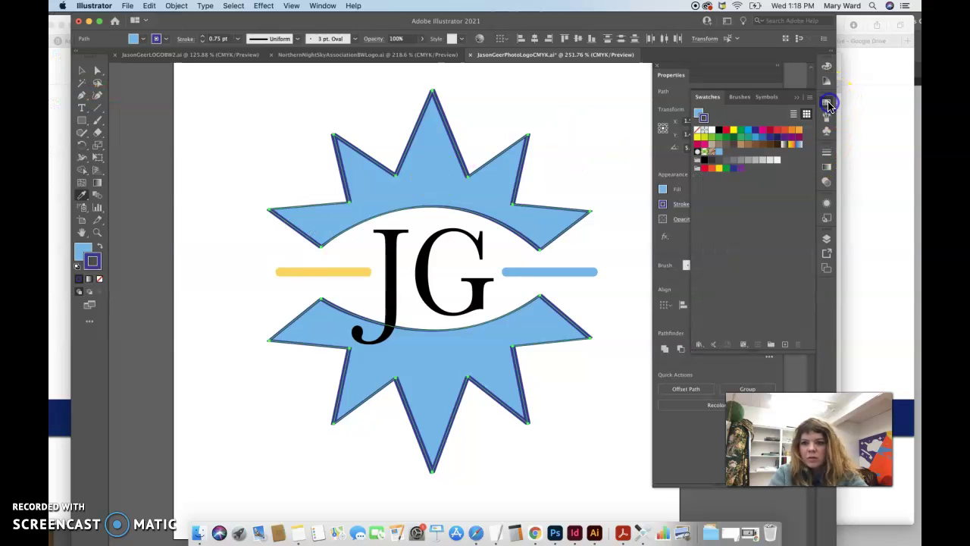
pyautogui.click(720, 151)
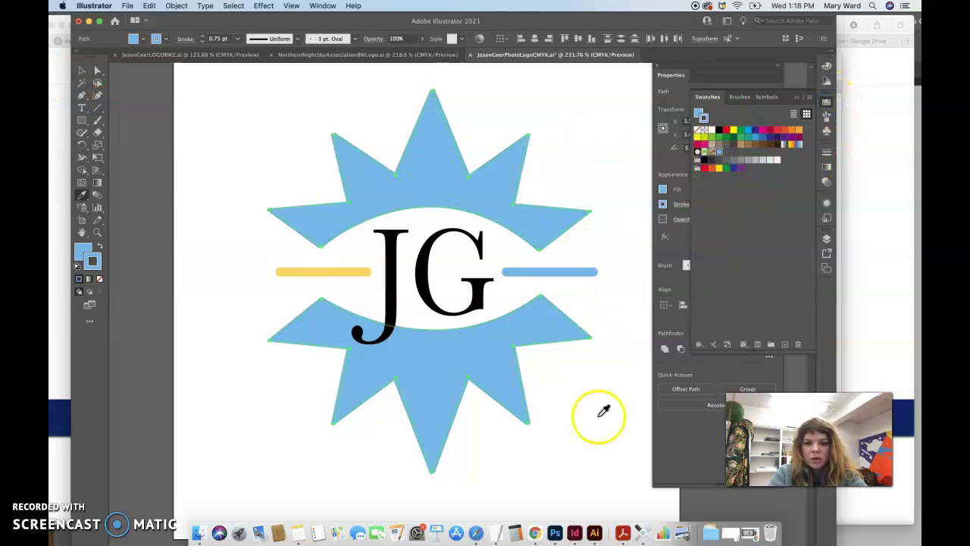
pyautogui.click(82, 70)
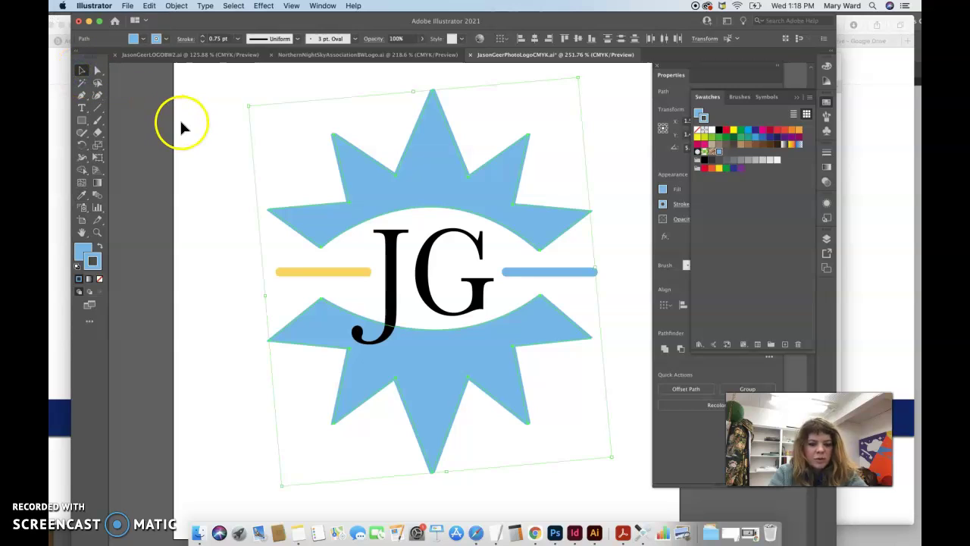
pyautogui.click(203, 199)
# Eyedrop the yellow bar onto the lower starburst, save that yellow as a swatch, and fill with it
pyautogui.click(306, 322)
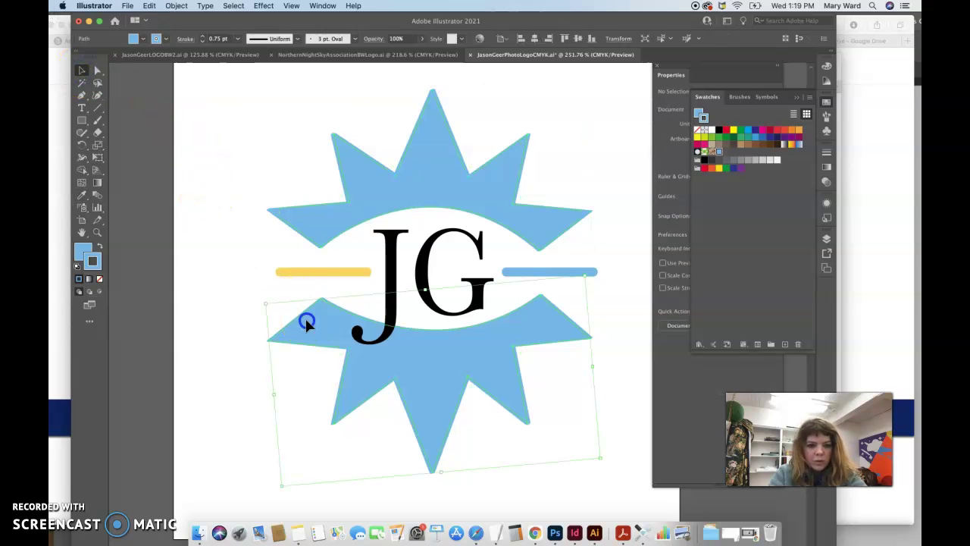
pyautogui.click(82, 198)
pyautogui.click(292, 274)
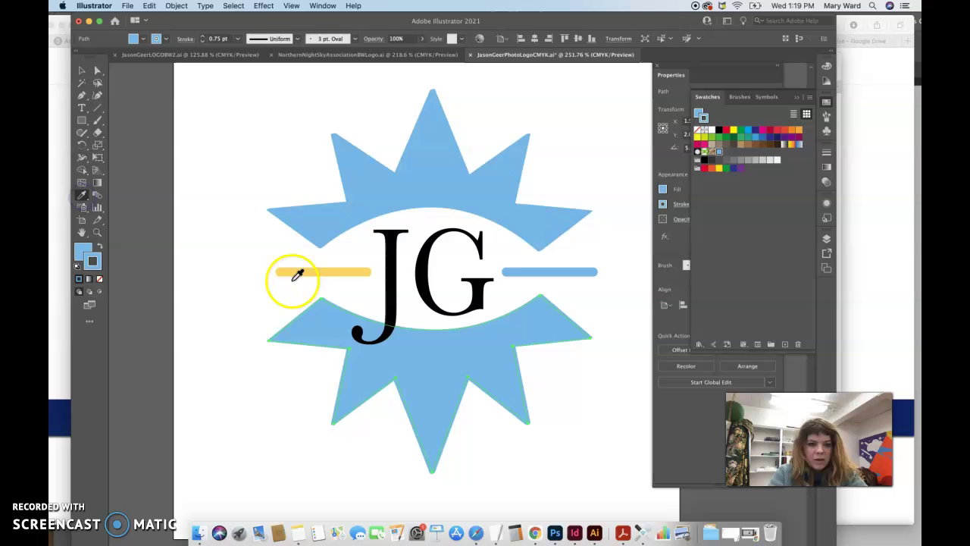
pyautogui.click(296, 272)
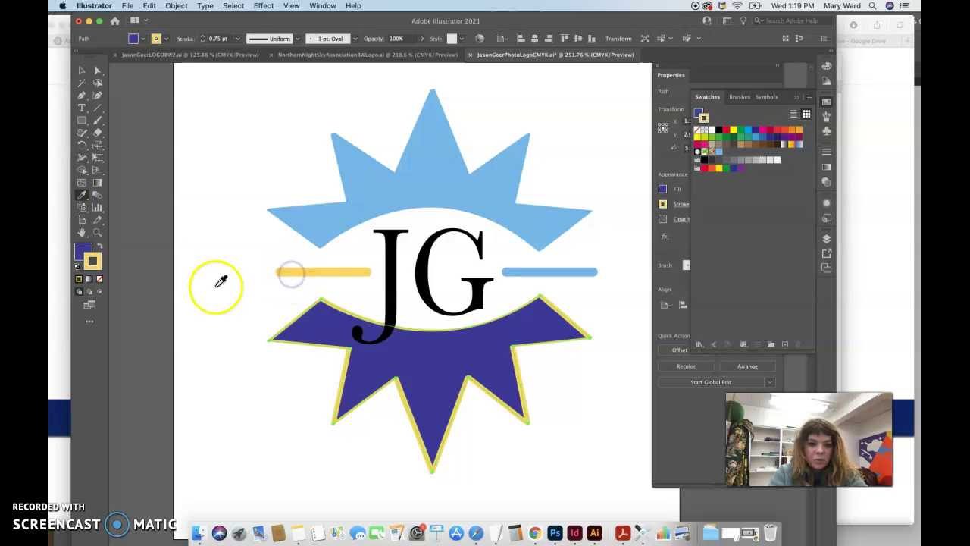
pyautogui.click(91, 265)
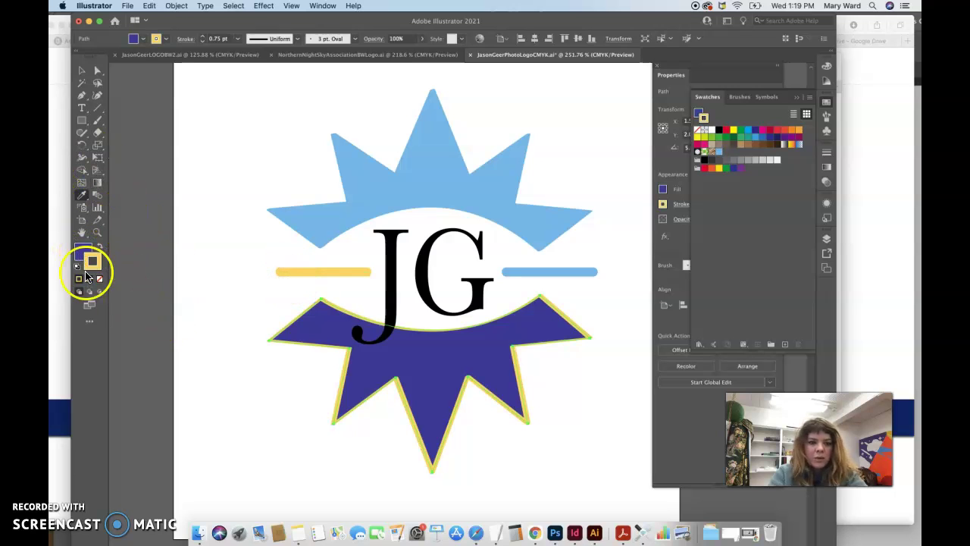
pyautogui.moveTo(667, 203)
pyautogui.mouseDown()
pyautogui.moveTo(731, 182)
pyautogui.moveTo(741, 153)
pyautogui.mouseUp()
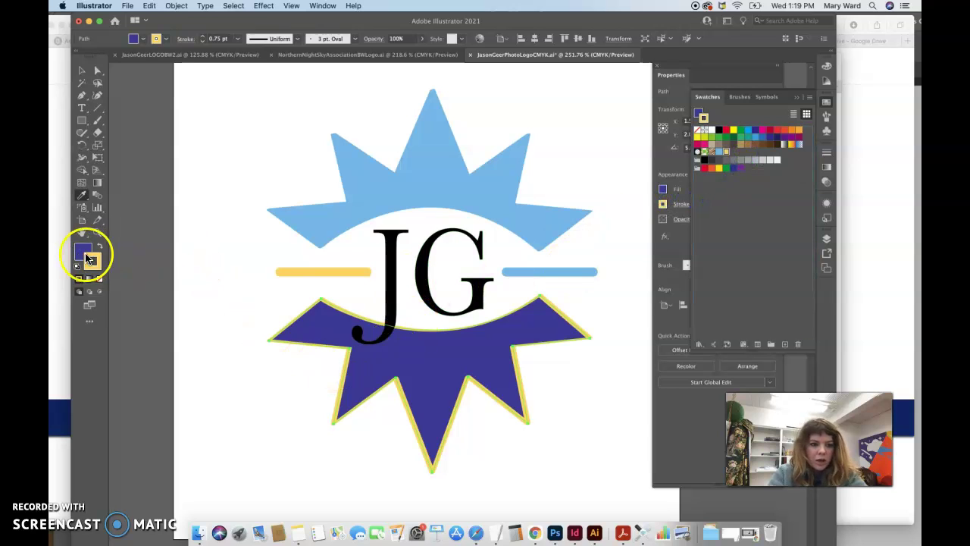
pyautogui.click(82, 253)
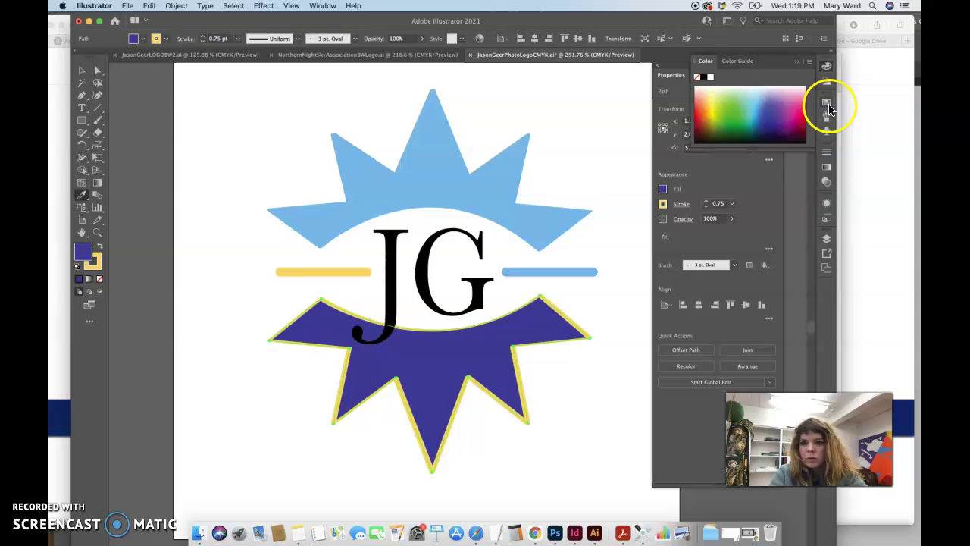
pyautogui.click(827, 102)
pyautogui.click(726, 155)
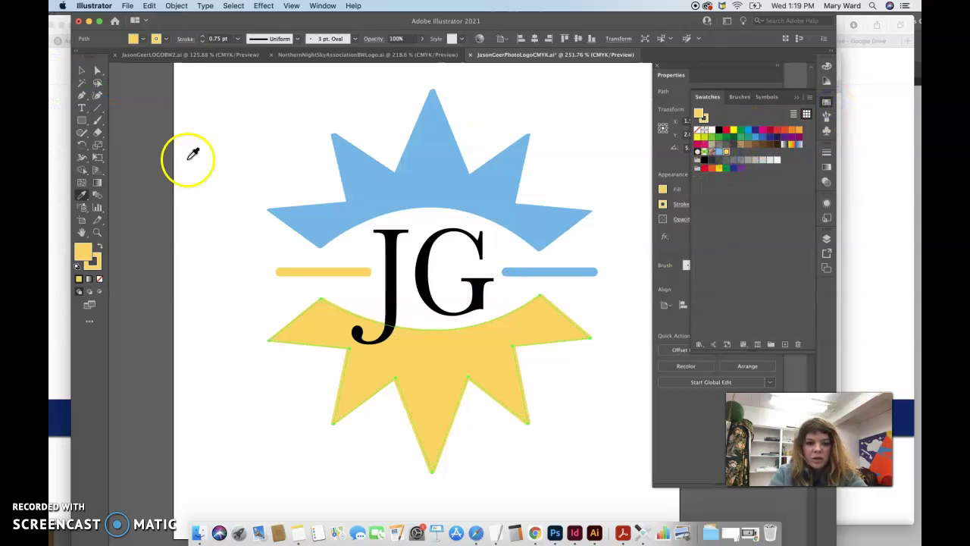
pyautogui.click(82, 69)
# Select the left yellow and right blue bars and set both their fill and stroke to black
pyautogui.click(256, 243)
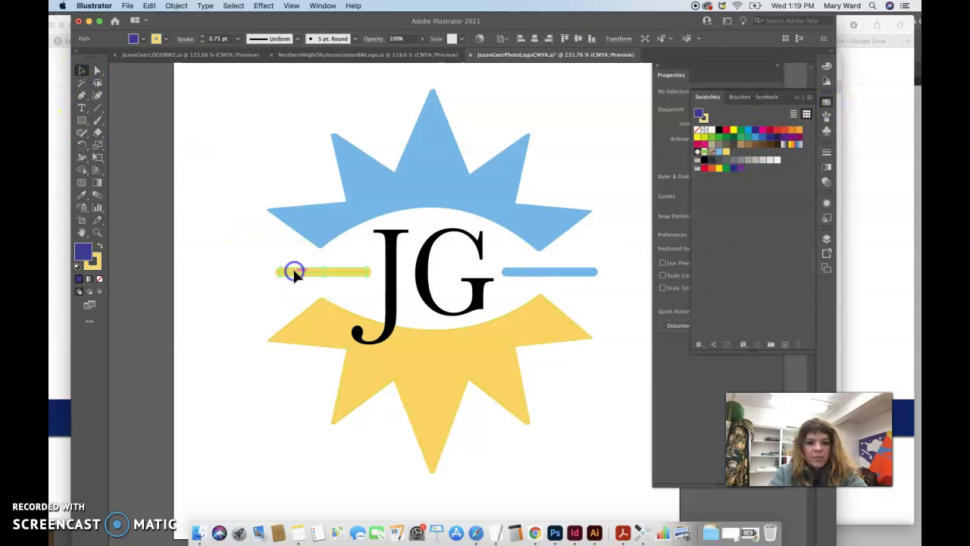
pyautogui.click(294, 274)
pyautogui.keyDown('shift'); pyautogui.click(550, 274); pyautogui.keyUp('shift')
pyautogui.keyDown('shift'); pyautogui.click(444, 319); pyautogui.keyUp('shift')
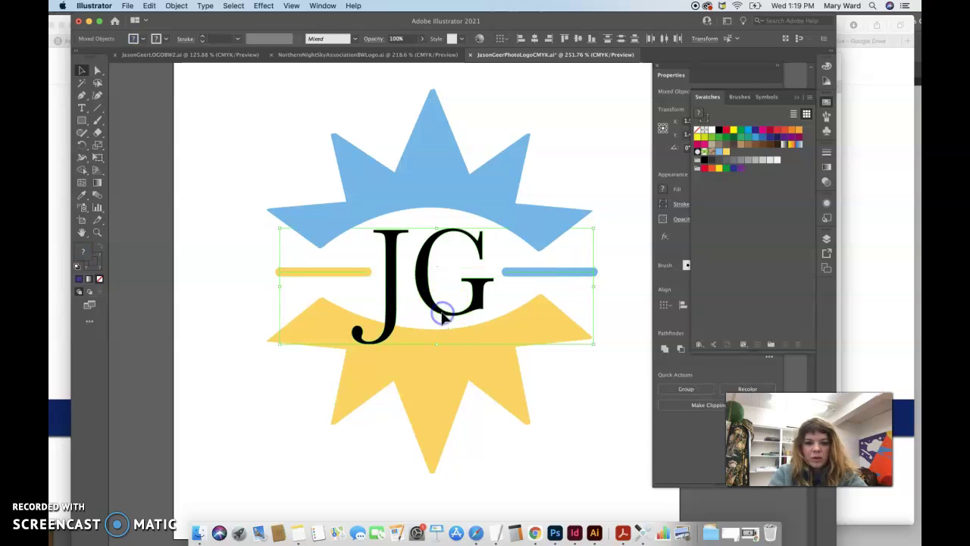
pyautogui.click(152, 254)
pyautogui.click(300, 273)
pyautogui.keyDown('shift'); pyautogui.click(526, 273); pyautogui.keyUp('shift')
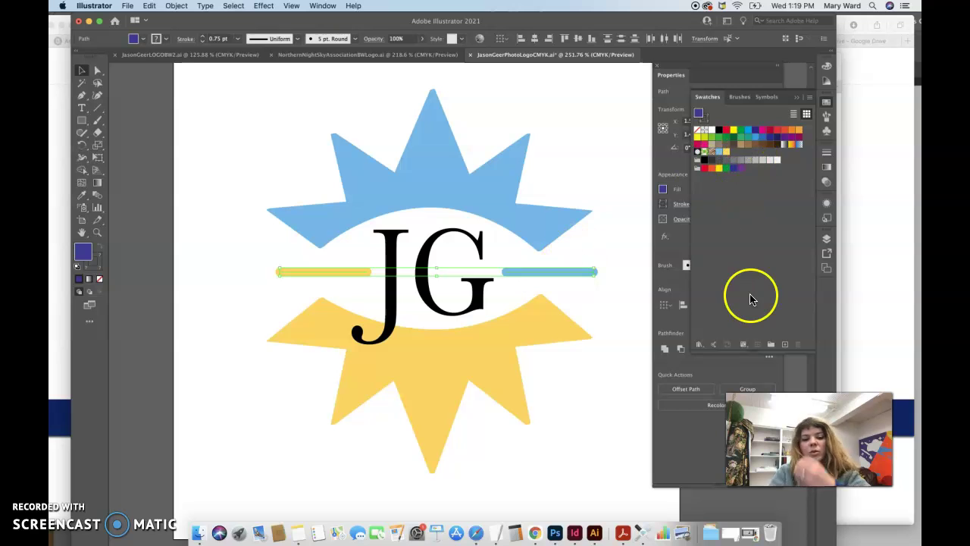
pyautogui.click(720, 130)
pyautogui.click(97, 265)
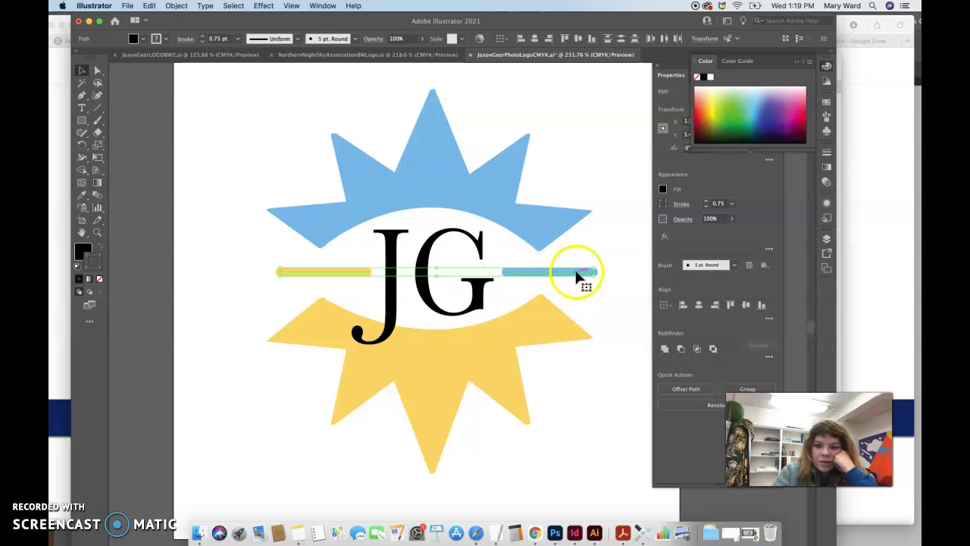
pyautogui.click(664, 204)
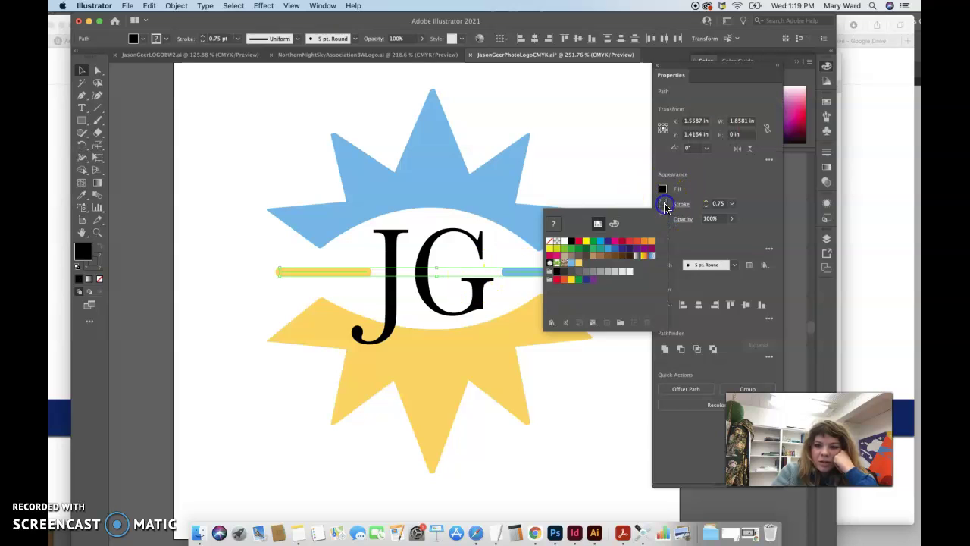
pyautogui.click(572, 241)
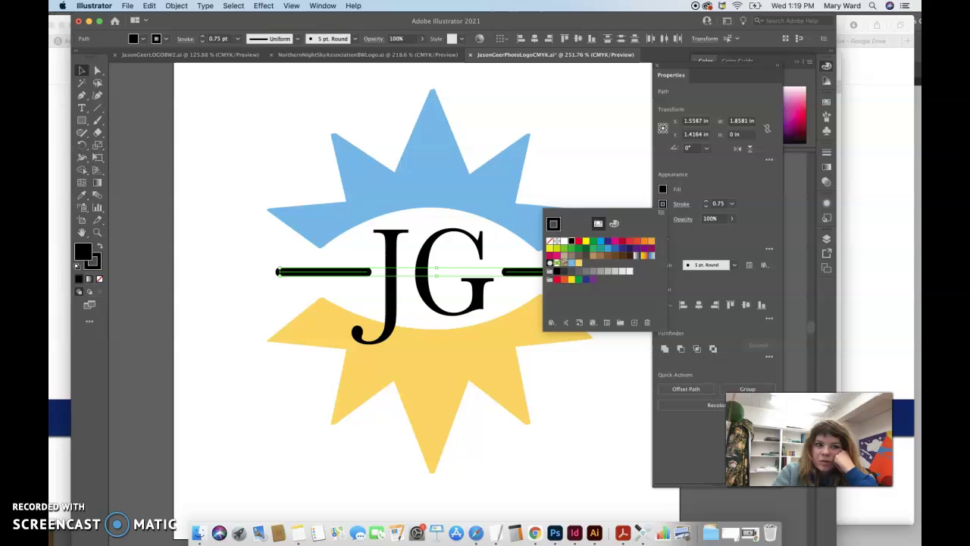
pyautogui.click(78, 72)
pyautogui.click(148, 117)
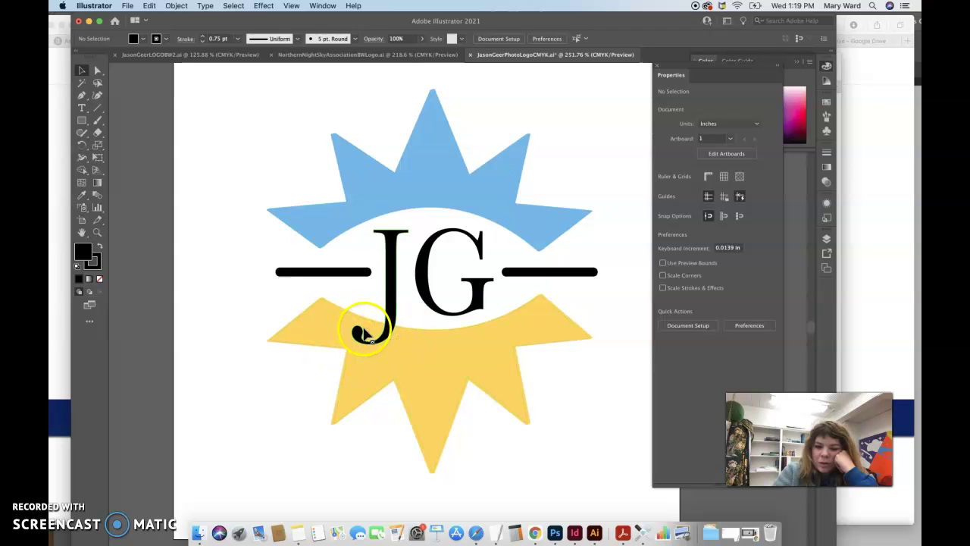
# Nudge the yellow starburst down two steps and the blue starburst up two steps
pyautogui.click(186, 308)
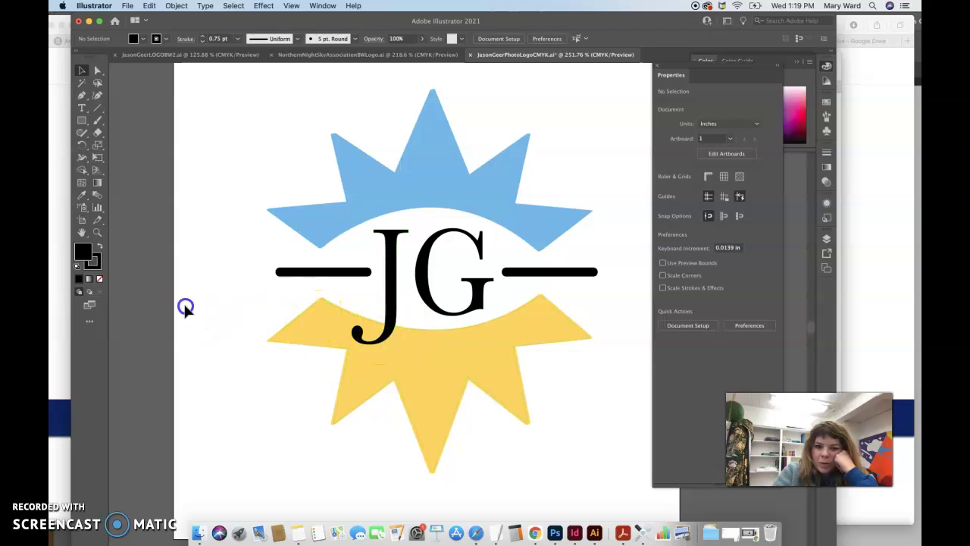
pyautogui.click(401, 359)
pyautogui.press('Down')
pyautogui.press('Down')
pyautogui.press('Down')
pyautogui.press('Down')
pyautogui.press('Down')
pyautogui.press('Down')
pyautogui.press('Down')
pyautogui.press('Down')
pyautogui.press('Down')
pyautogui.press('Down')
pyautogui.press('Down')
pyautogui.press('Down')
pyautogui.press('Down')
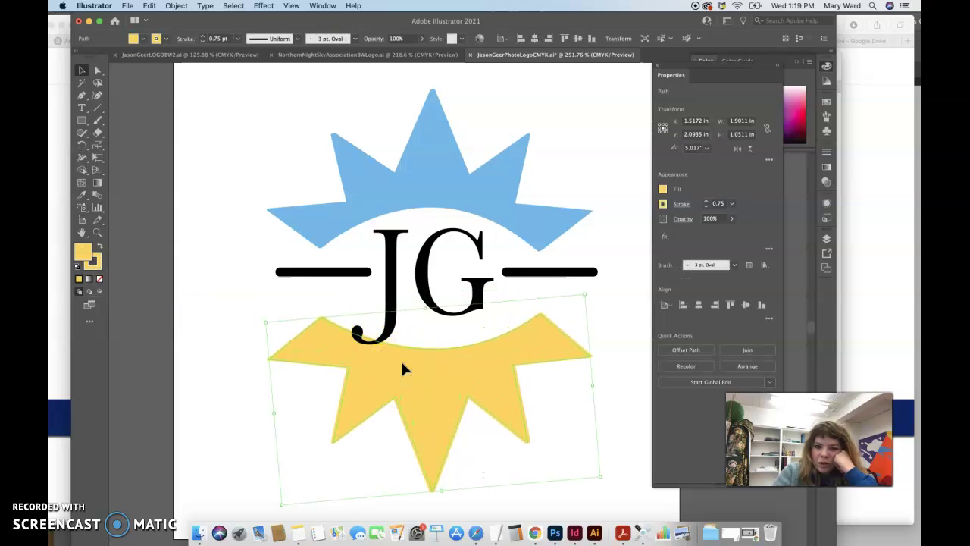
pyautogui.press('Down')
pyautogui.press('Down')
pyautogui.press('Down')
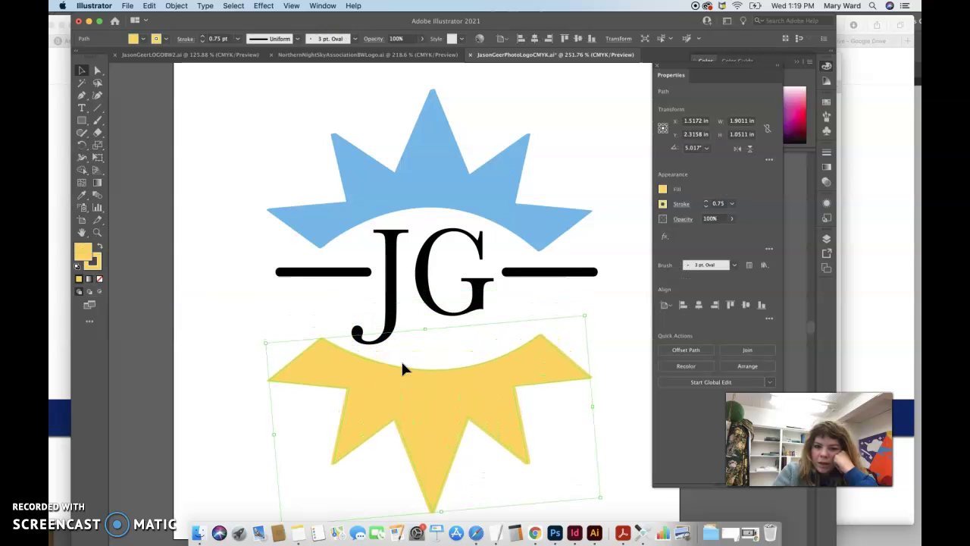
pyautogui.click(470, 190)
pyautogui.press('Up')
pyautogui.press('Up')
pyautogui.press('Up')
pyautogui.press('Up')
pyautogui.press('Up')
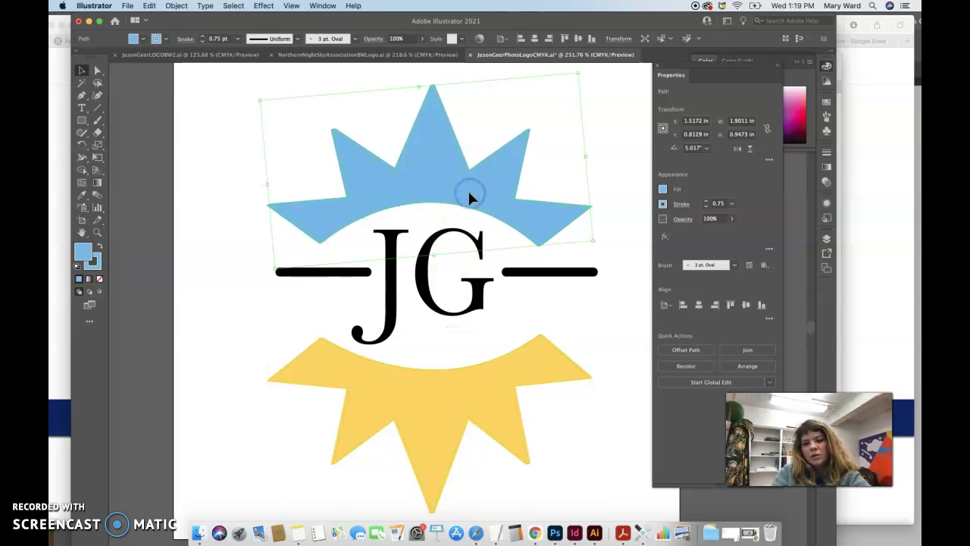
pyautogui.press('Up')
pyautogui.press('Up')
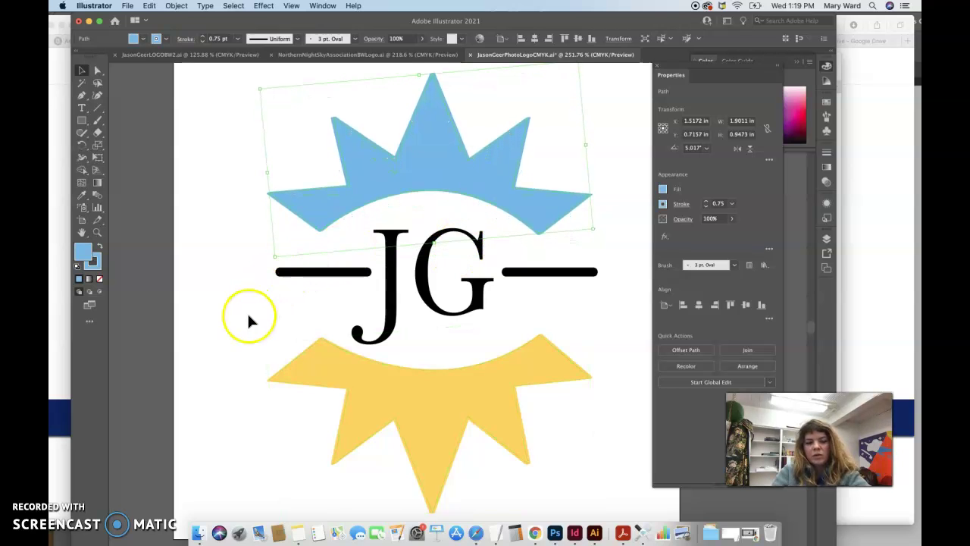
pyautogui.click(248, 317)
# Direct-select the letter J and drag it up level with the G
pyautogui.click(254, 312)
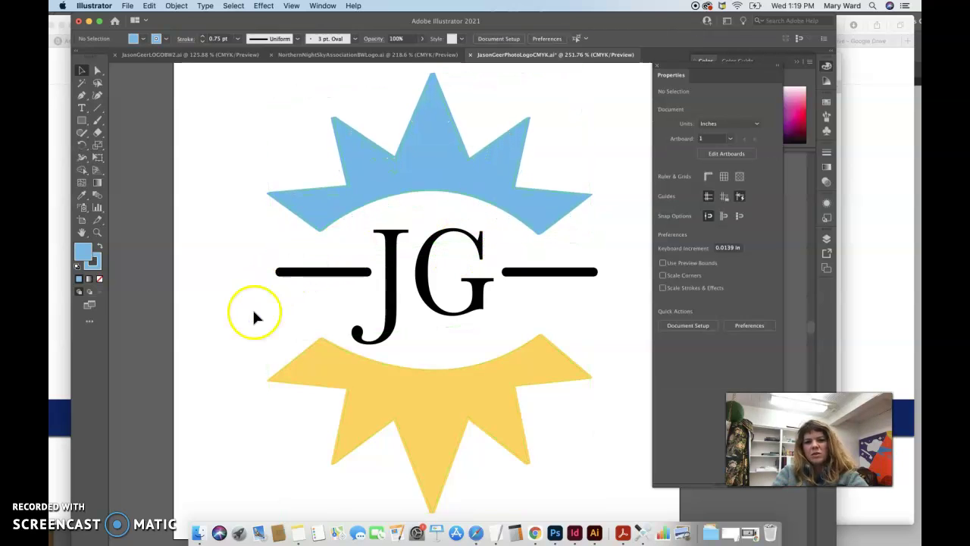
pyautogui.click(387, 326)
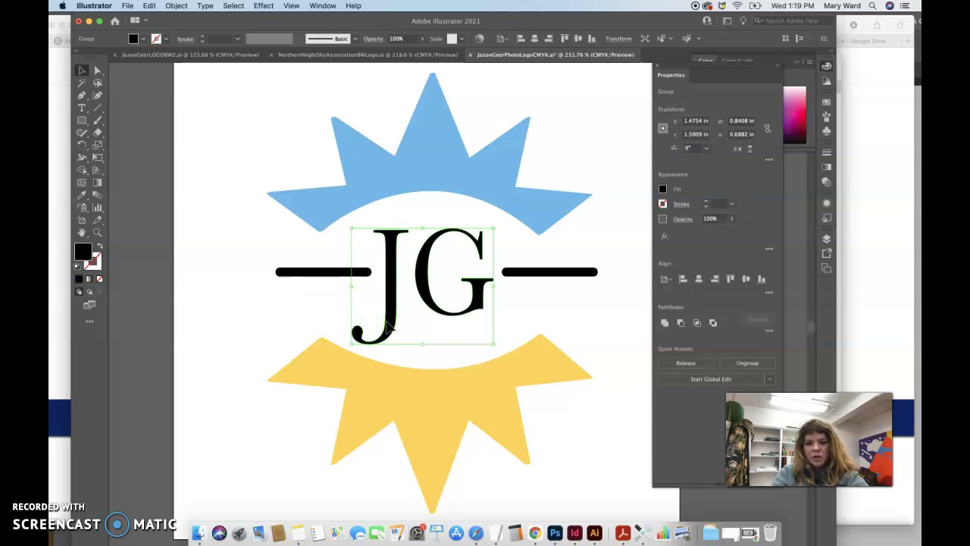
pyautogui.click(186, 356)
pyautogui.click(400, 332)
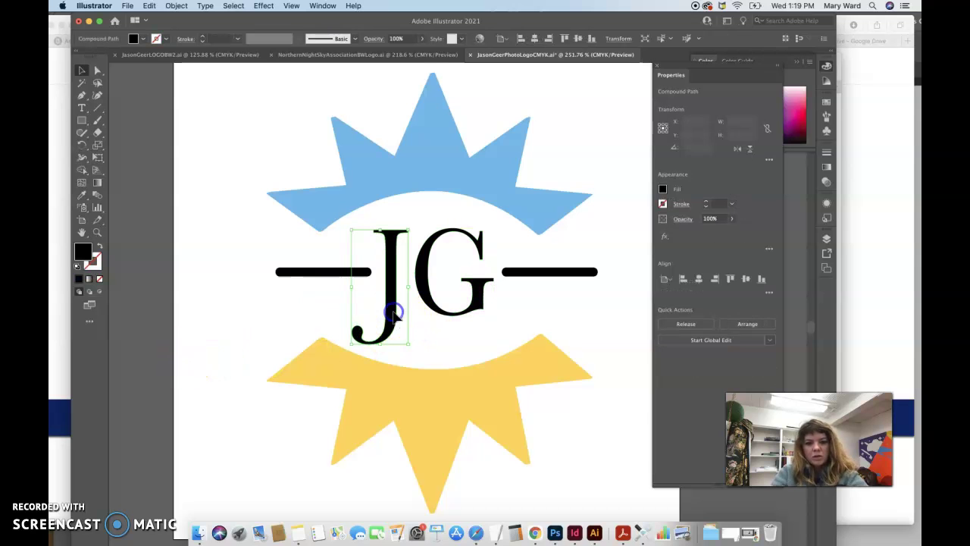
pyautogui.moveTo(396, 334); pyautogui.dragTo(394, 316)
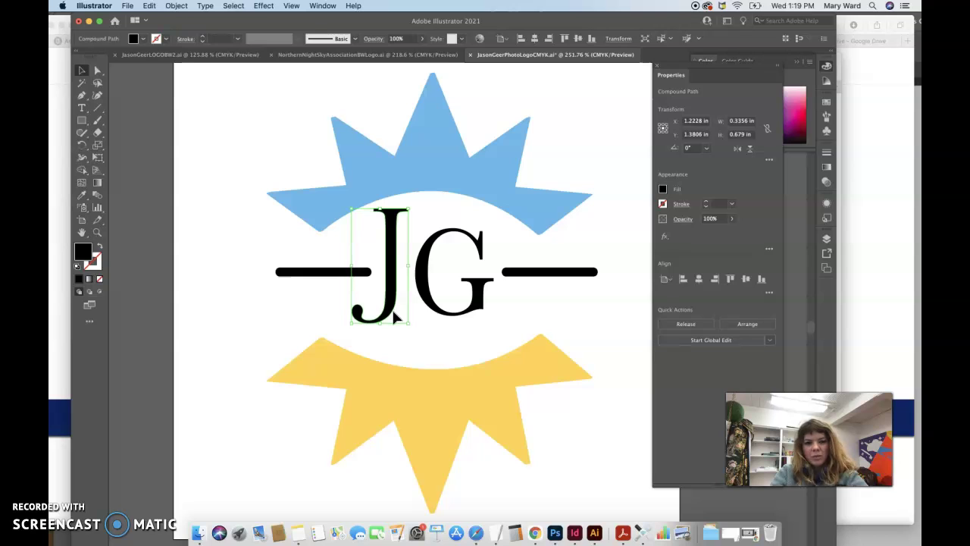
# Nudge the yellow starburst back up slightly closer to the lettering
pyautogui.click(420, 370)
pyautogui.press('Up')
pyautogui.press('Up')
pyautogui.press('Up')
pyautogui.press('Up')
pyautogui.press('Up')
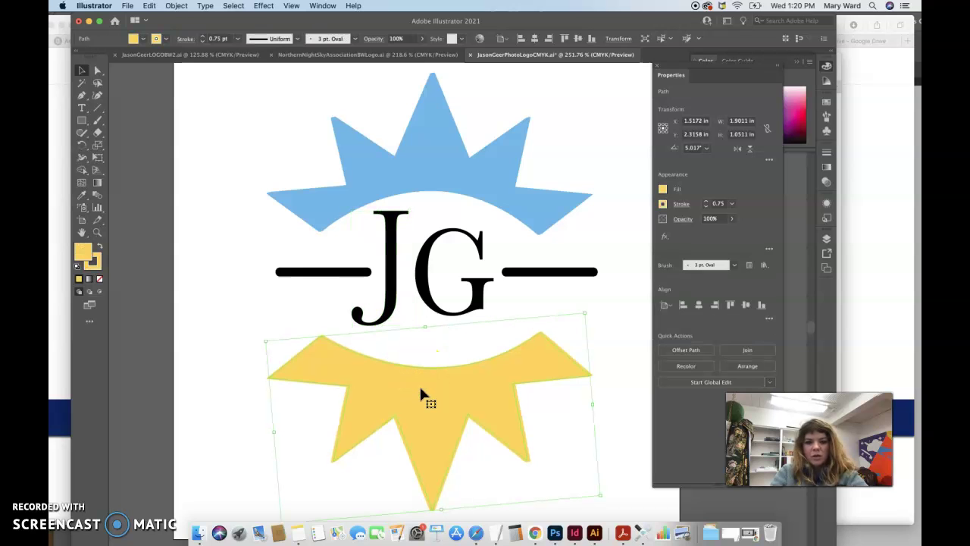
pyautogui.press('Up')
pyautogui.press('Up')
pyautogui.press('Up')
pyautogui.press('Up')
pyautogui.press('Up')
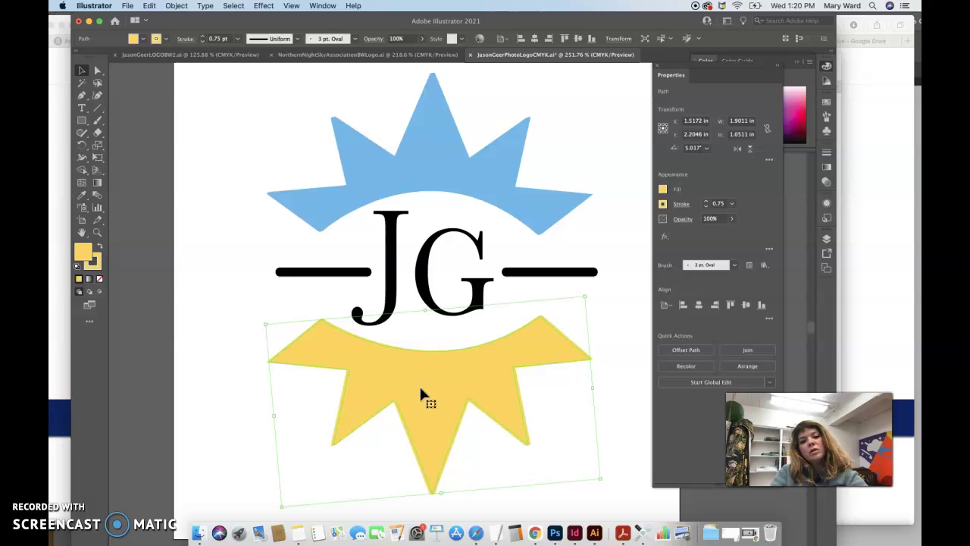
pyautogui.press('Down')
pyautogui.click(215, 281)
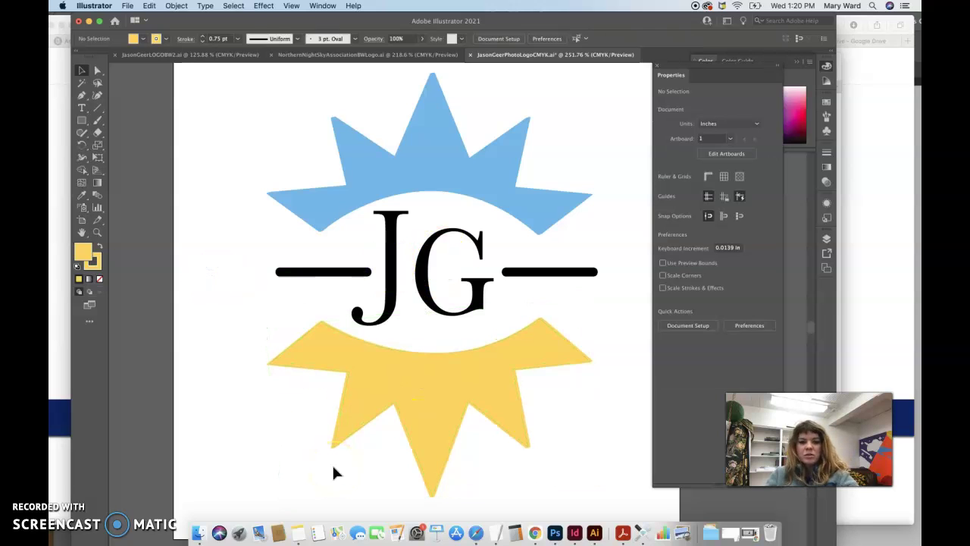
# Zoom out, add a blank second artboard, and select Artboard 1 with the Artboard tool
pyautogui.press('super+minus')
pyautogui.press('super+minus')
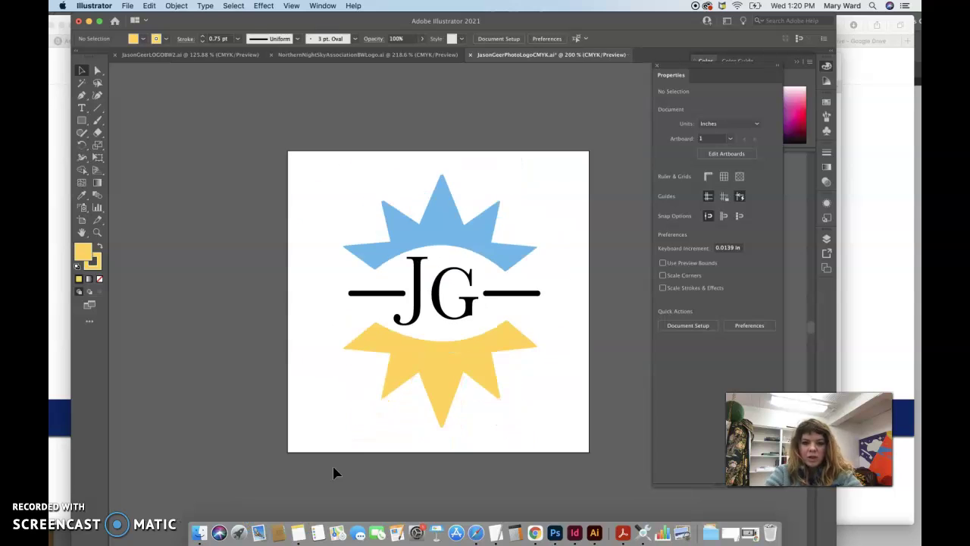
pyautogui.click(397, 372)
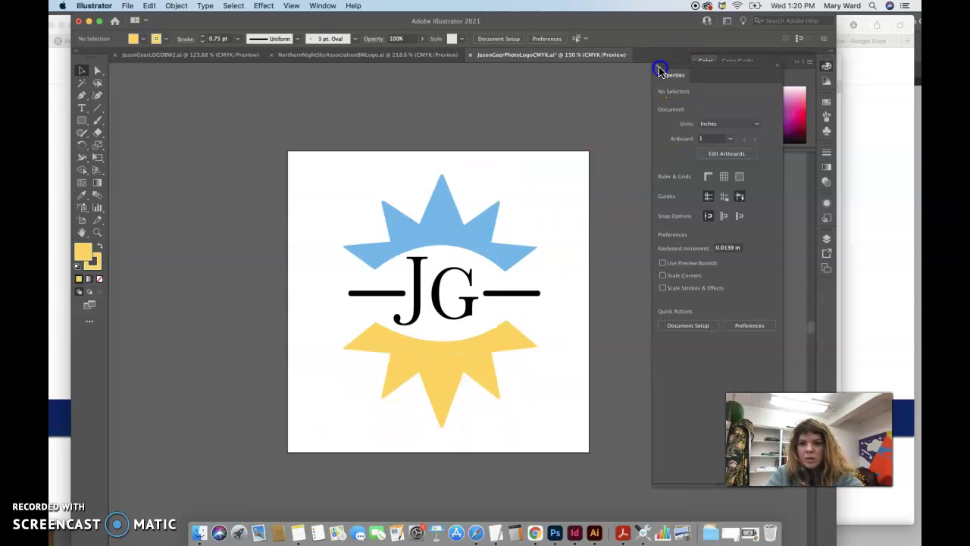
pyautogui.click(741, 155)
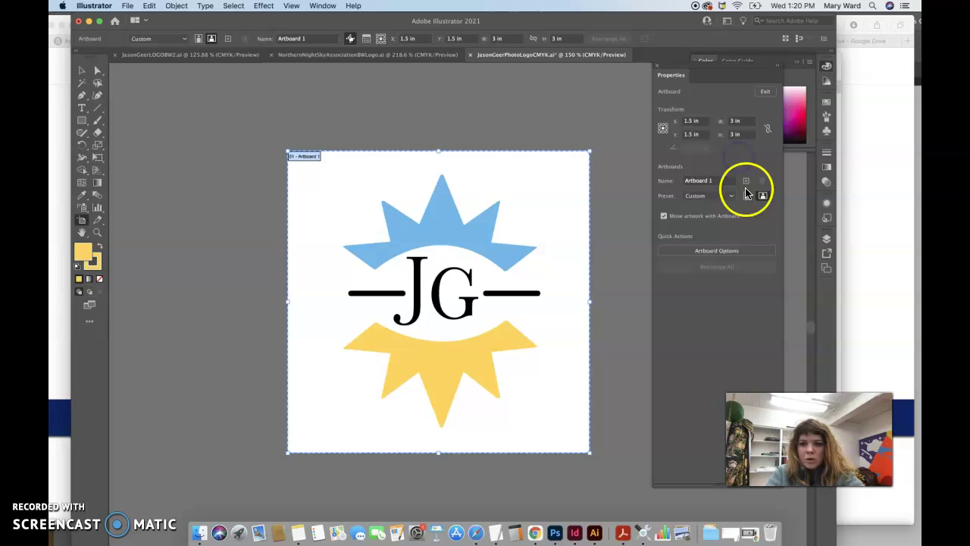
pyautogui.click(747, 182)
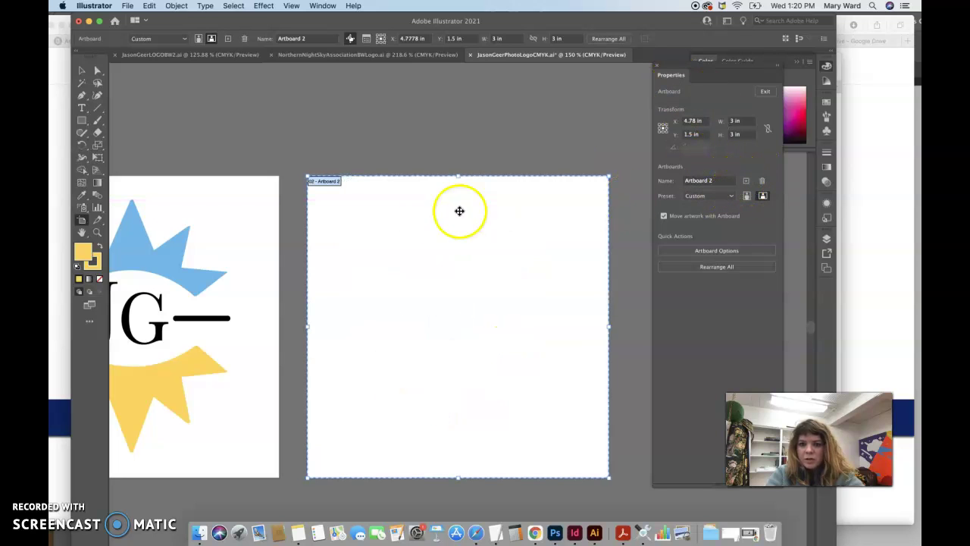
pyautogui.hscroll(-3, 251, 405)
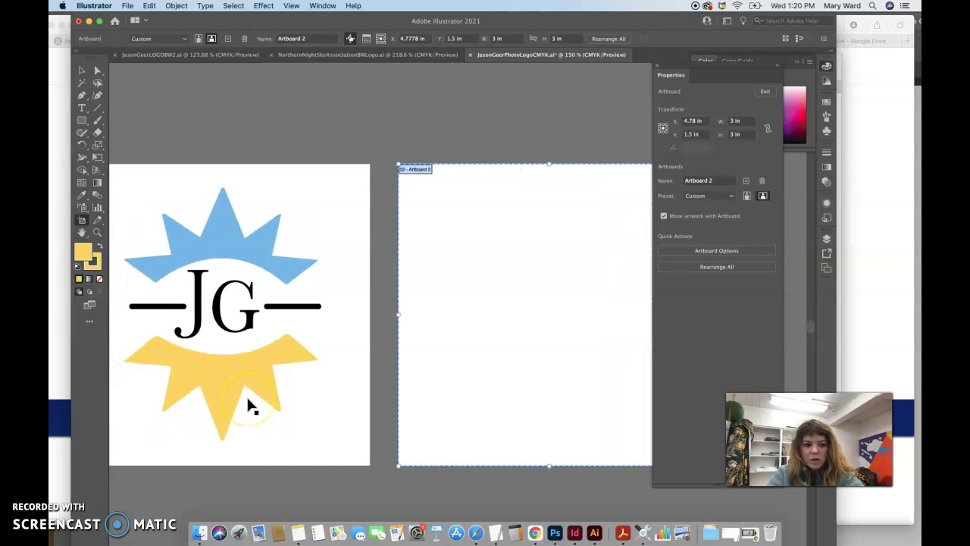
pyautogui.click(156, 256)
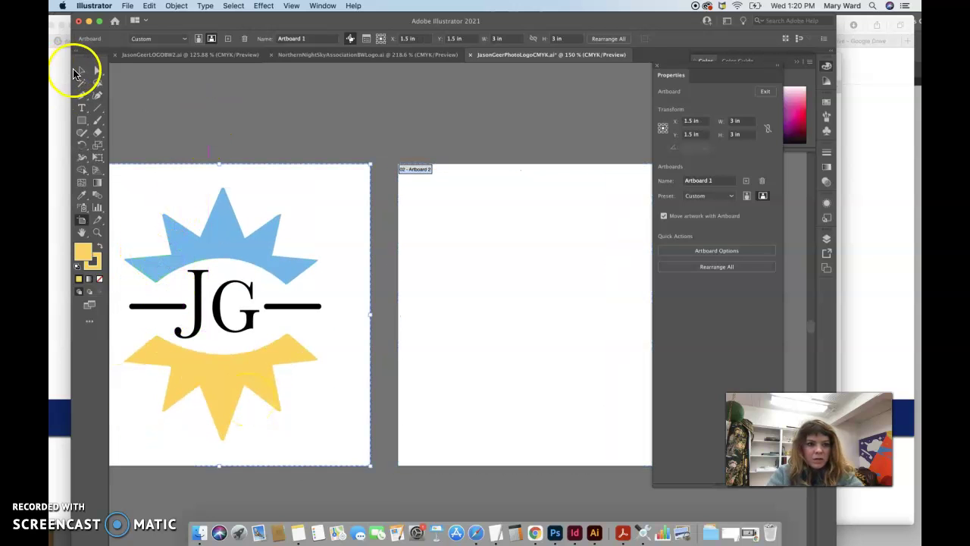
# Marquee-select the entire JG logo and Option-drag a copy onto Artboard 2
pyautogui.click(79, 71)
pyautogui.click(201, 220)
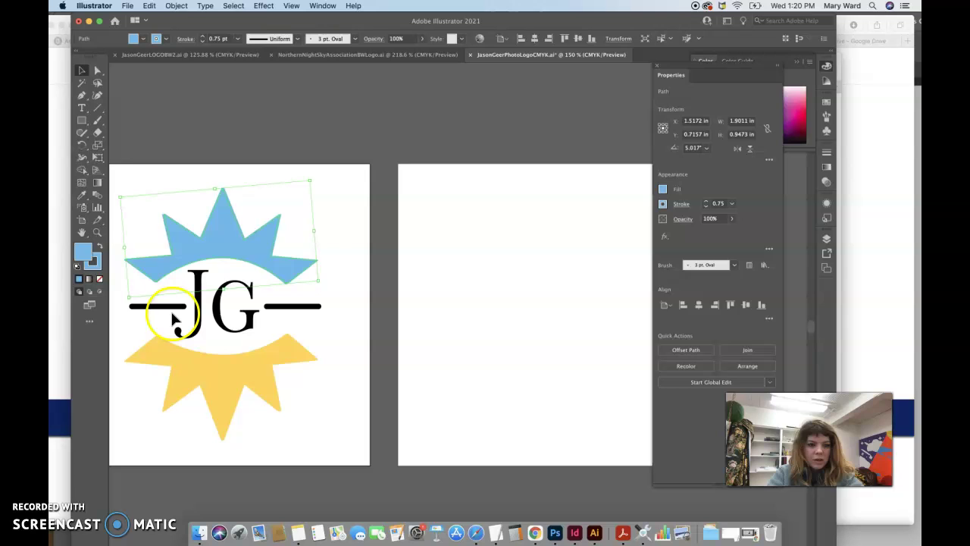
pyautogui.press('super+a')
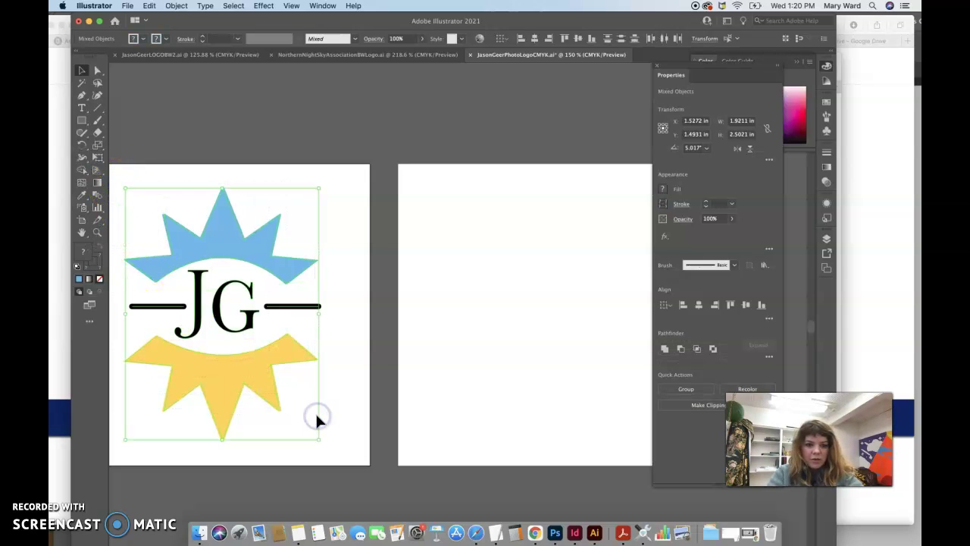
pyautogui.keyDown('shift'); pyautogui.click(254, 364); pyautogui.keyUp('shift')
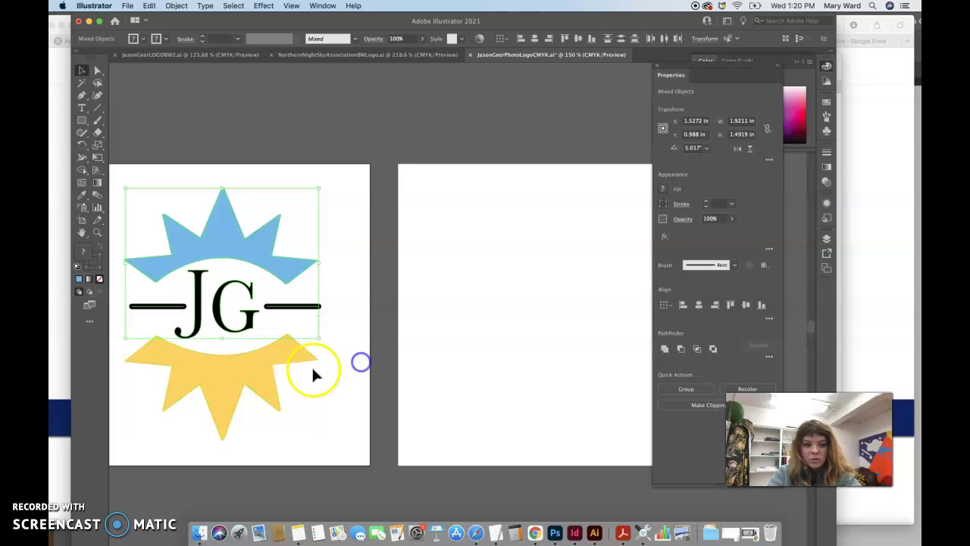
pyautogui.click(256, 379)
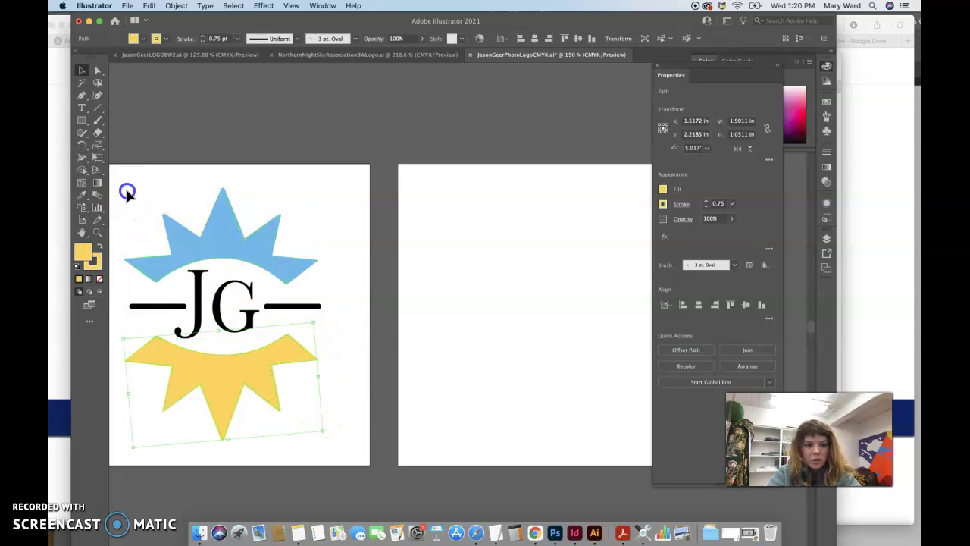
pyautogui.moveTo(126, 194); pyautogui.dragTo(350, 412)
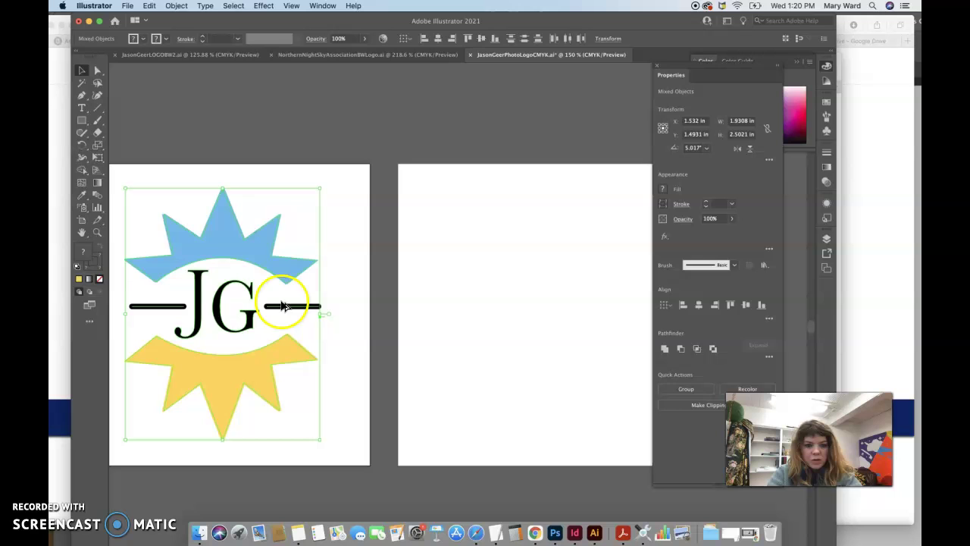
pyautogui.moveTo(289, 278); pyautogui.dragTo(623, 299)
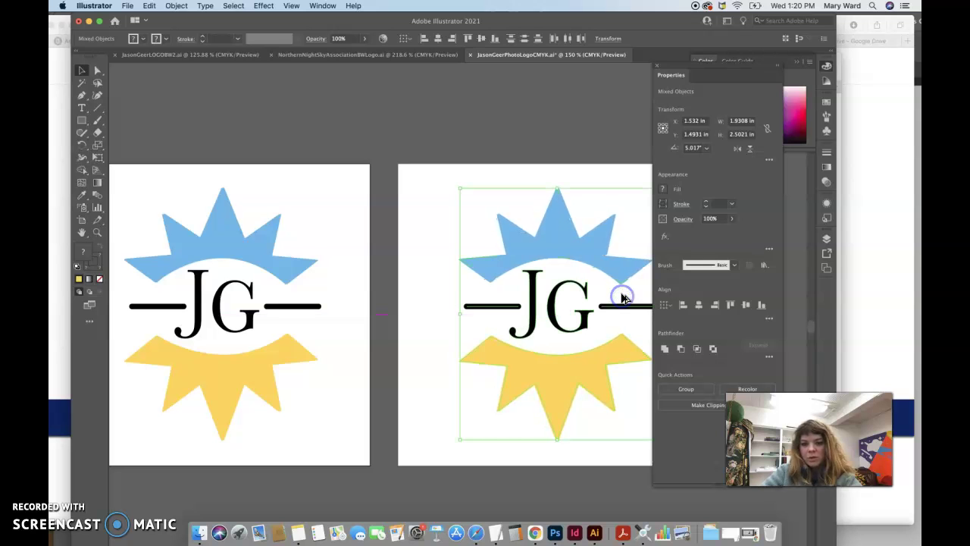
pyautogui.click(706, 61)
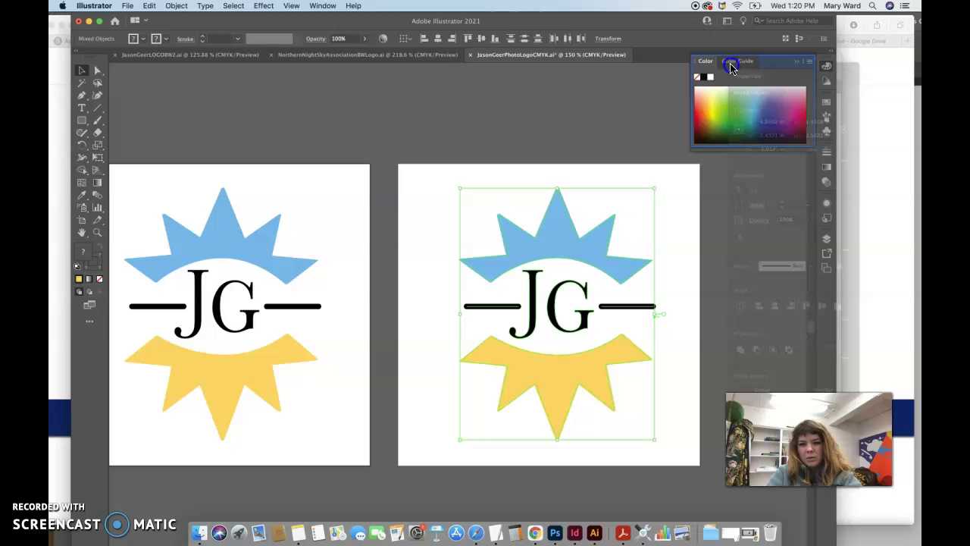
pyautogui.click(785, 61)
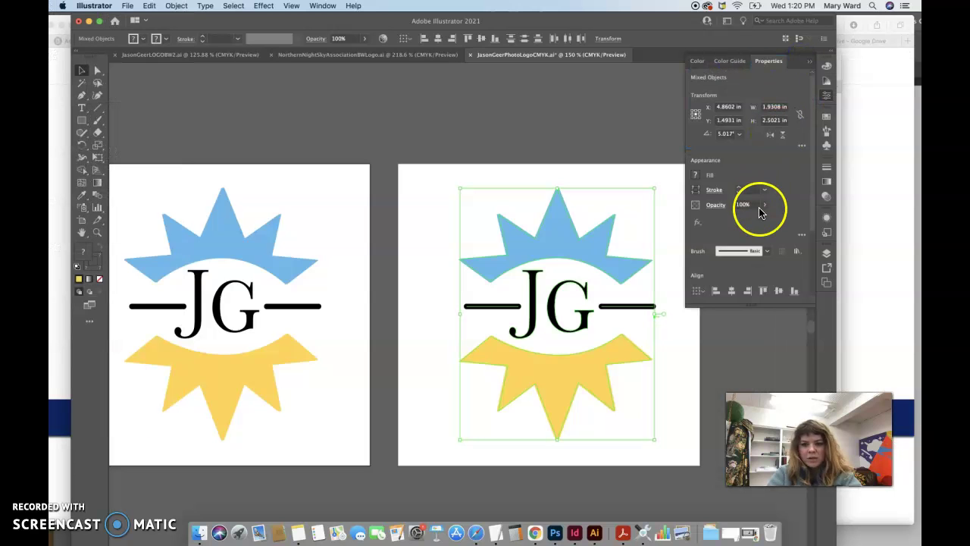
# Set the copy's lower yellow sun to a black fill and black stroke
pyautogui.hscroll(3, 688, 384)
pyautogui.click(503, 368)
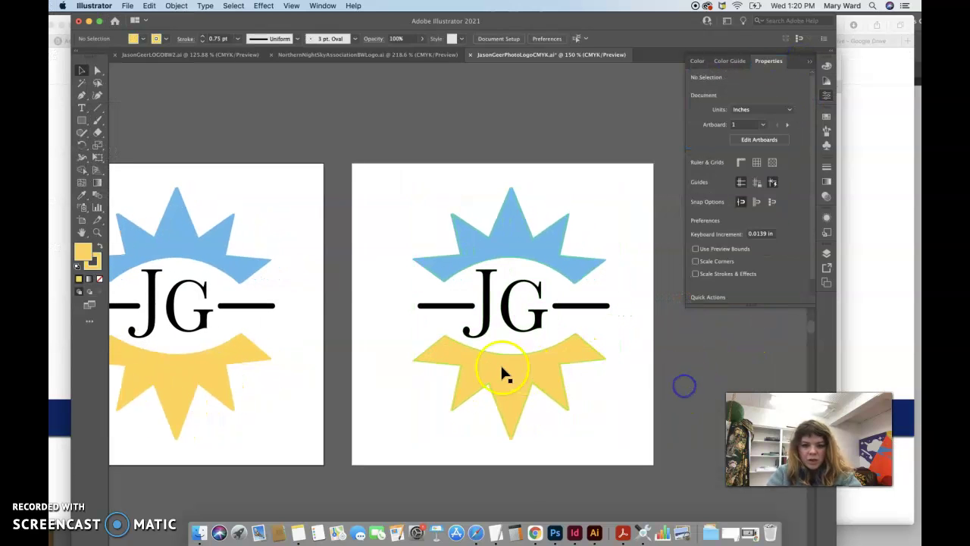
pyautogui.moveTo(503, 368); pyautogui.dragTo(472, 372)
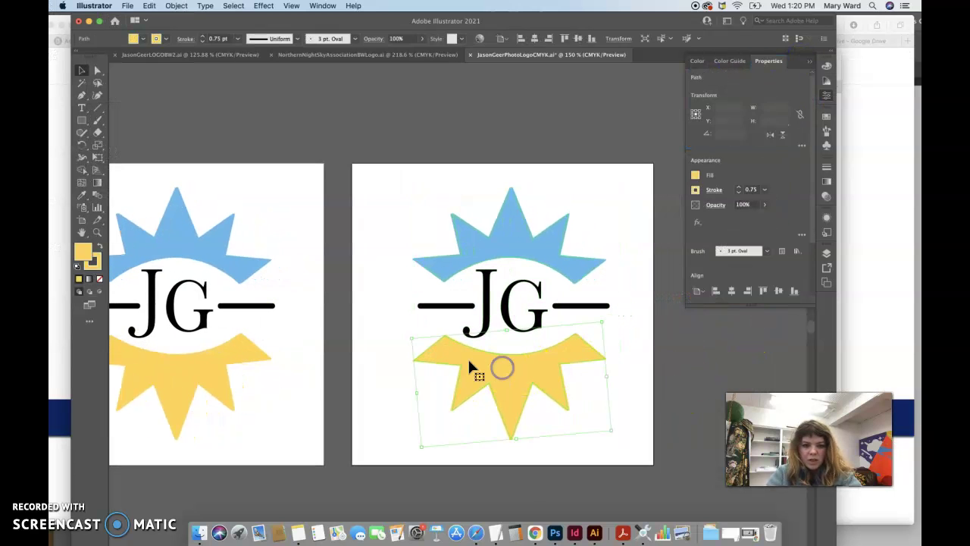
pyautogui.click(695, 175)
pyautogui.click(606, 213)
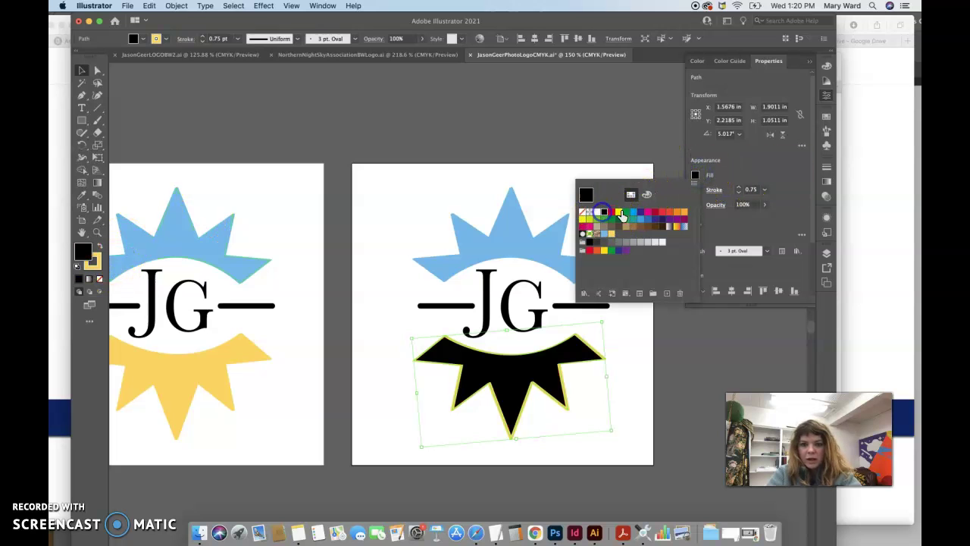
pyautogui.click(725, 175)
pyautogui.click(695, 190)
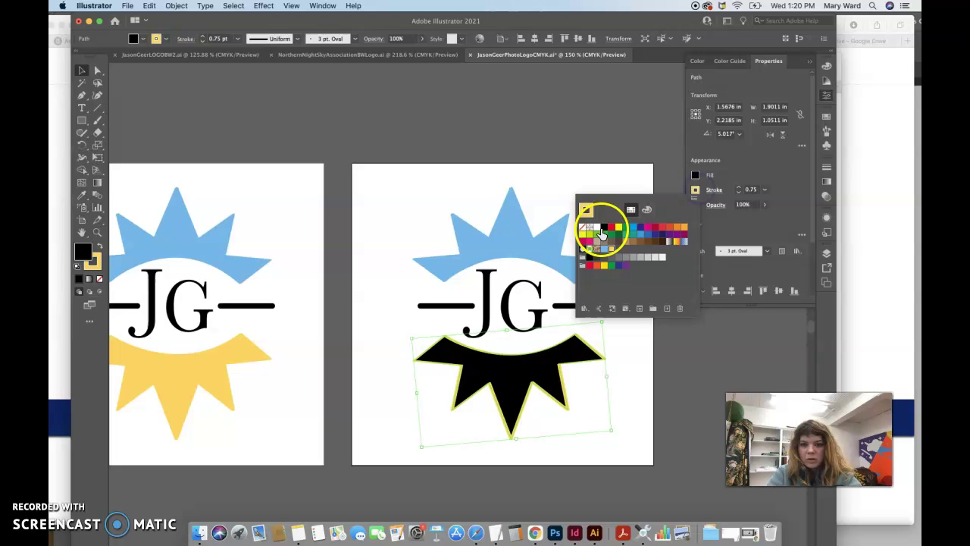
pyautogui.click(602, 232)
pyautogui.click(511, 228)
# Set the copy's blue crown shape to a black fill and black stroke, then deselect it
pyautogui.click(535, 233)
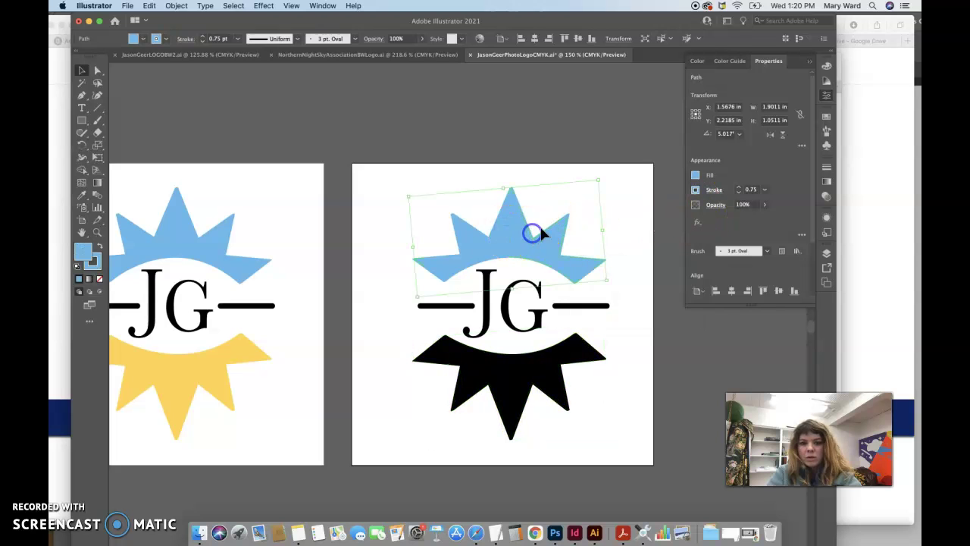
pyautogui.click(695, 176)
pyautogui.click(612, 219)
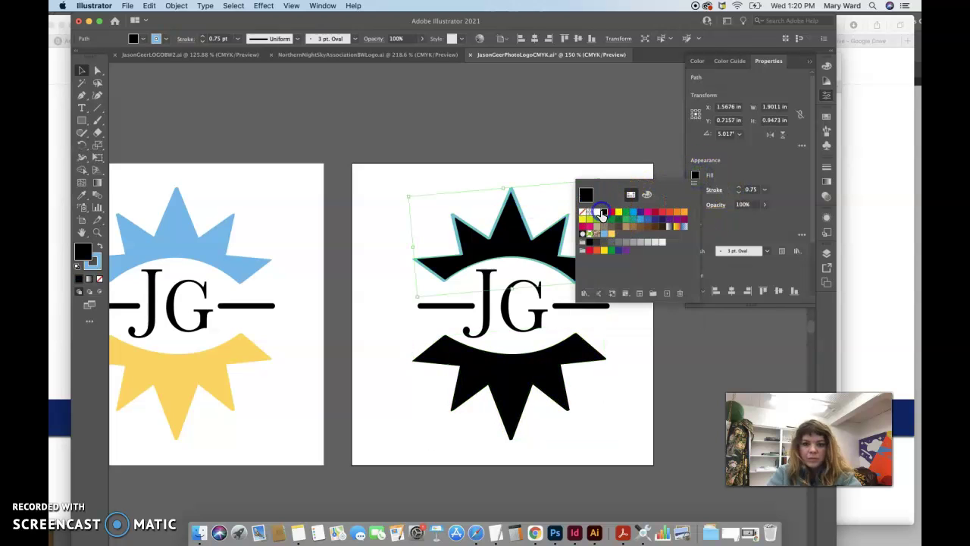
pyautogui.click(697, 190)
pyautogui.click(697, 190)
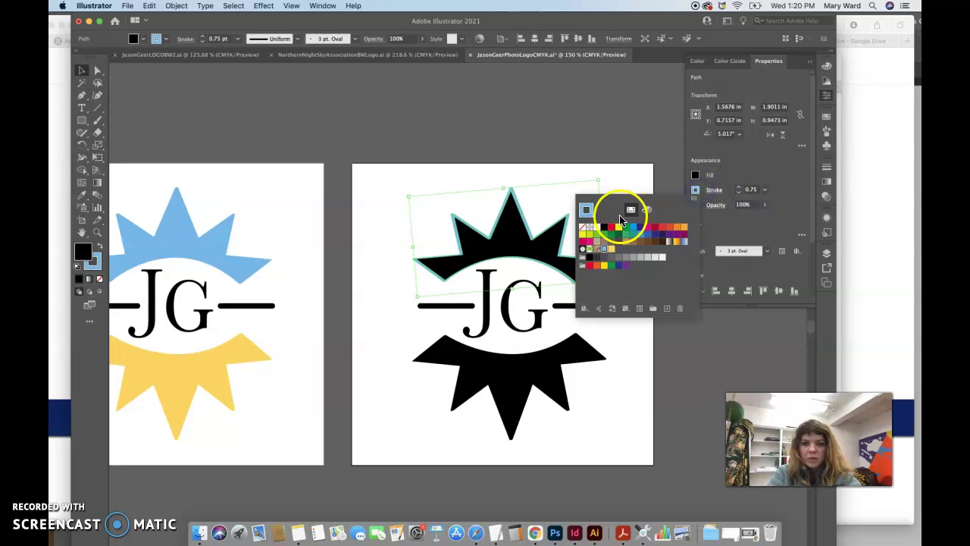
pyautogui.click(604, 228)
pyautogui.click(613, 150)
pyautogui.click(634, 402)
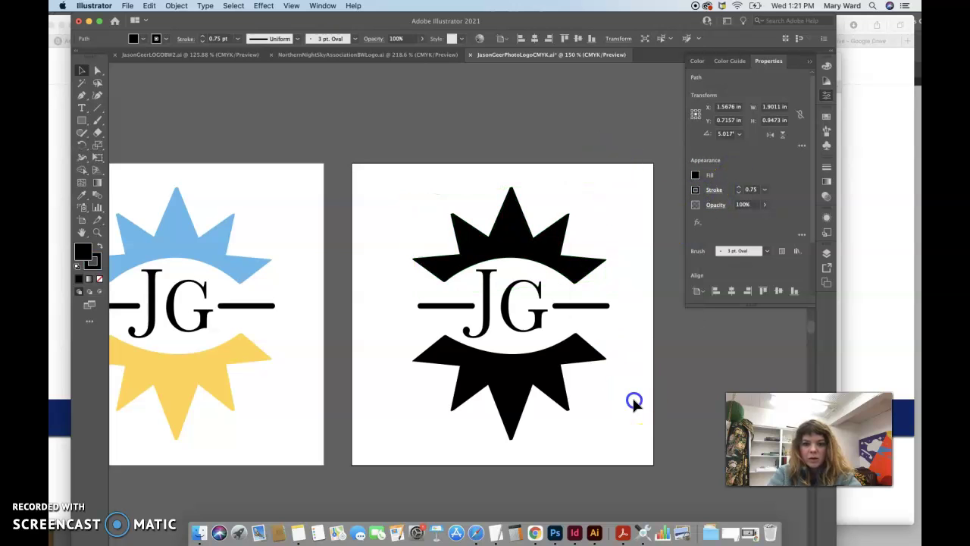
pyautogui.hscroll(-3, 409, 421)
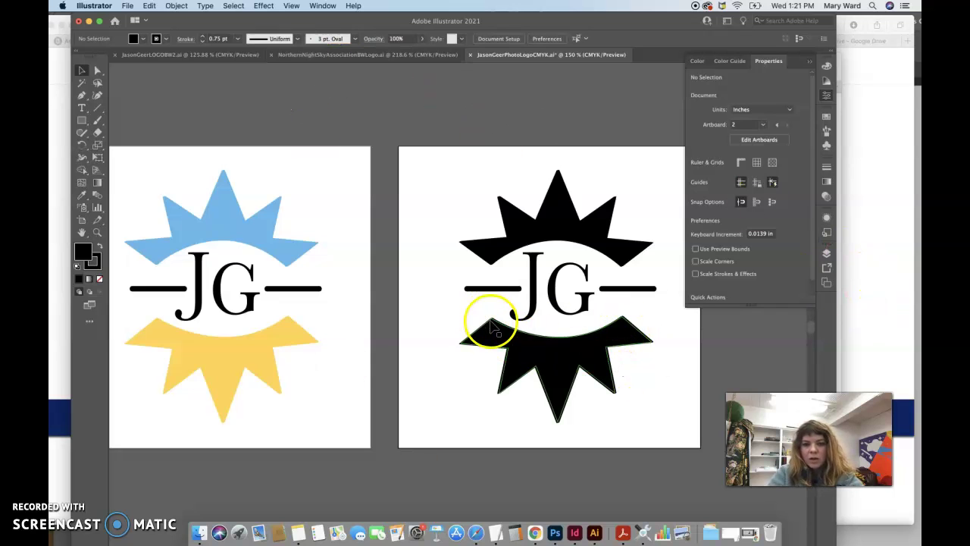
pyautogui.click(708, 534)
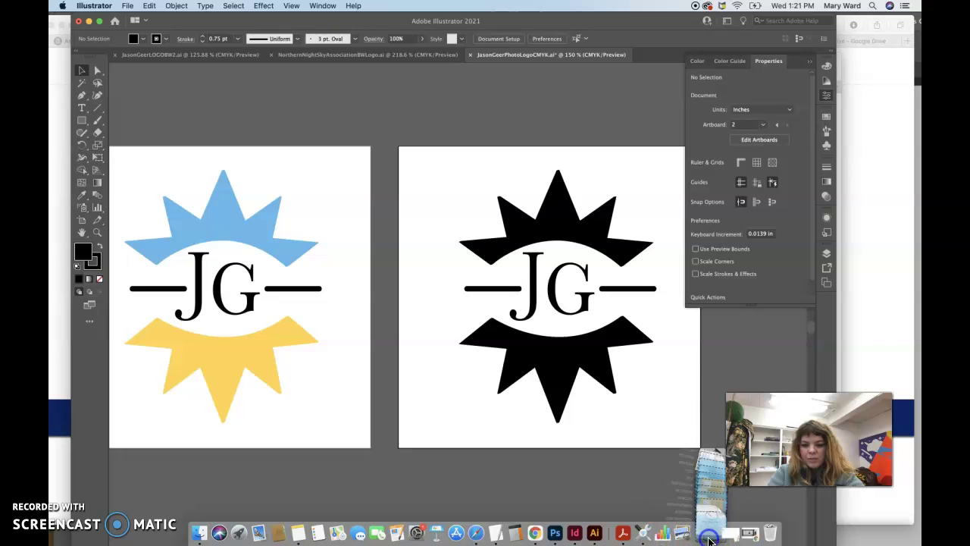
pyautogui.click(717, 489)
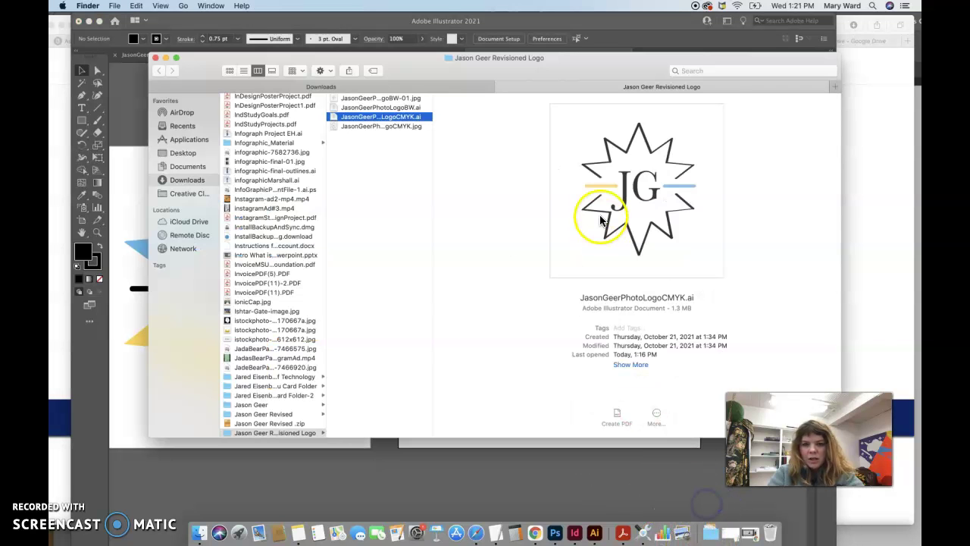
pyautogui.click(613, 471)
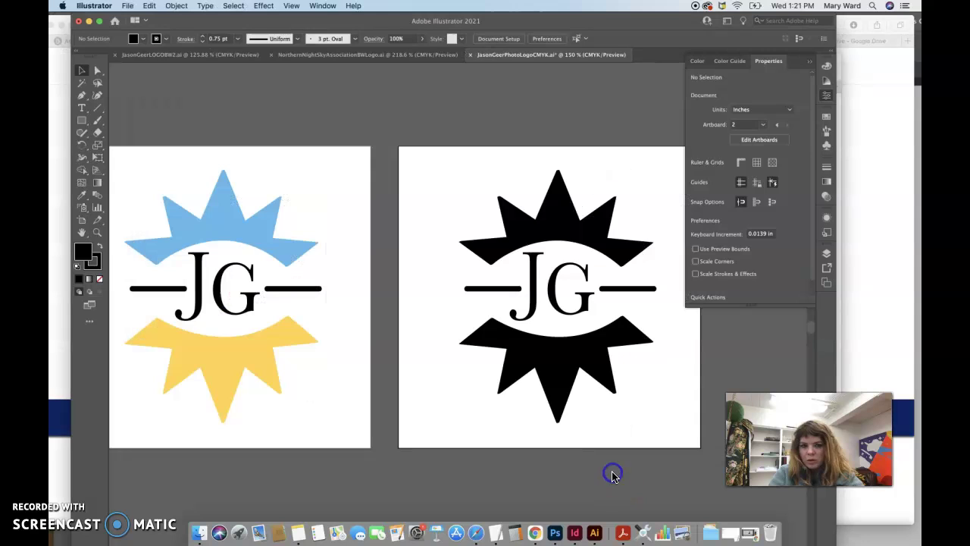
pyautogui.click(710, 533)
pyautogui.click(710, 491)
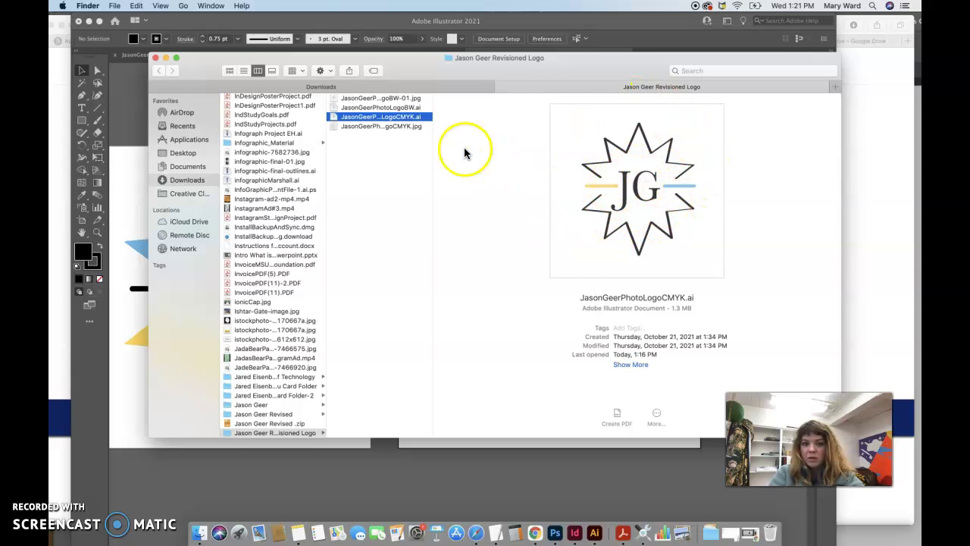
pyautogui.click(381, 127)
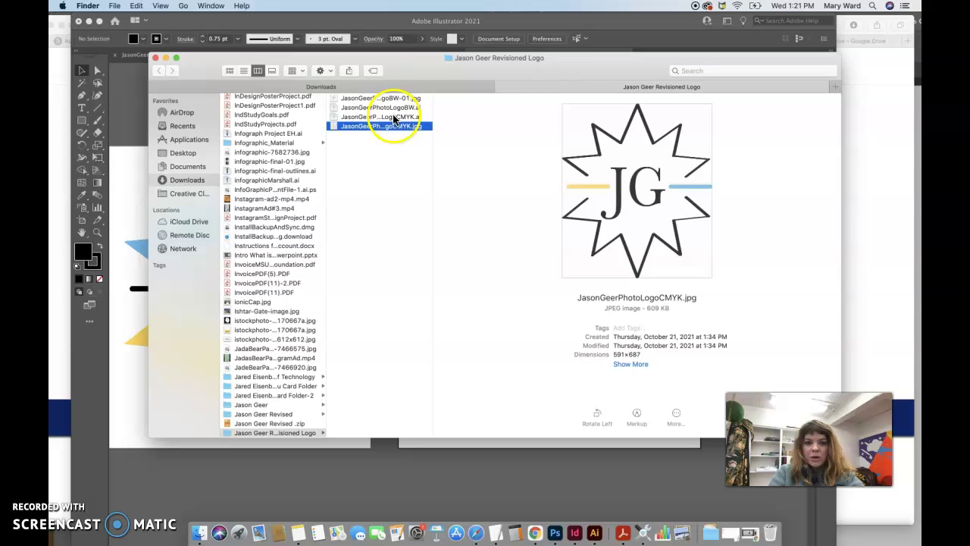
pyautogui.click(387, 98)
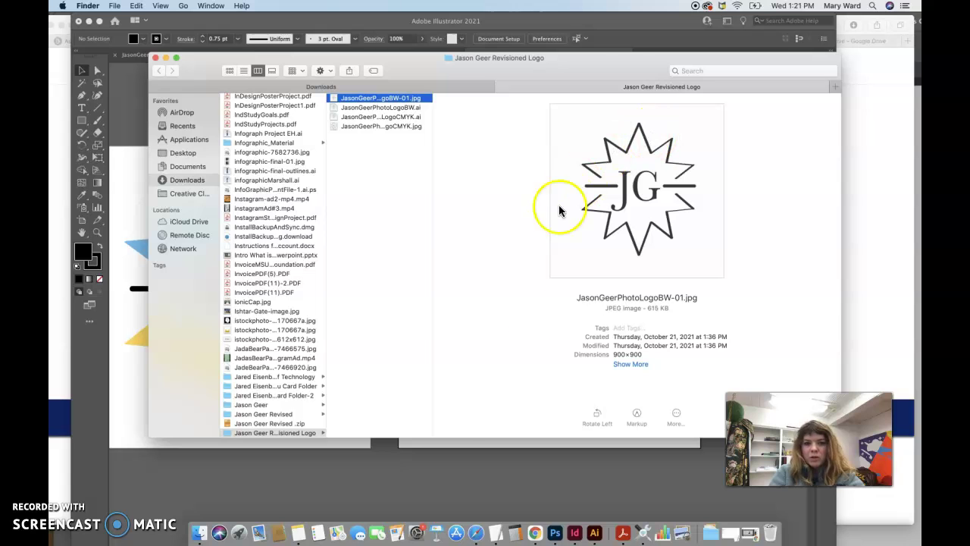
pyautogui.click(483, 471)
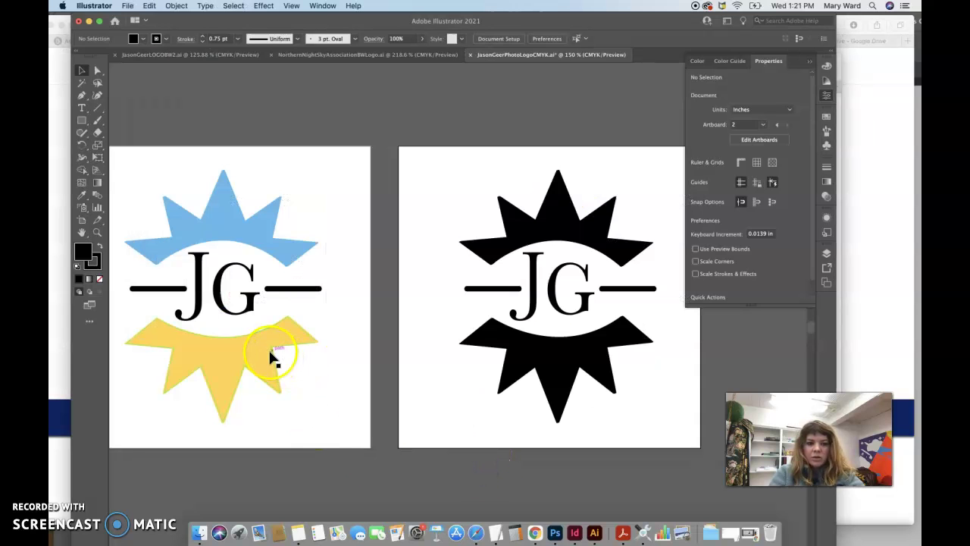
pyautogui.click(283, 293)
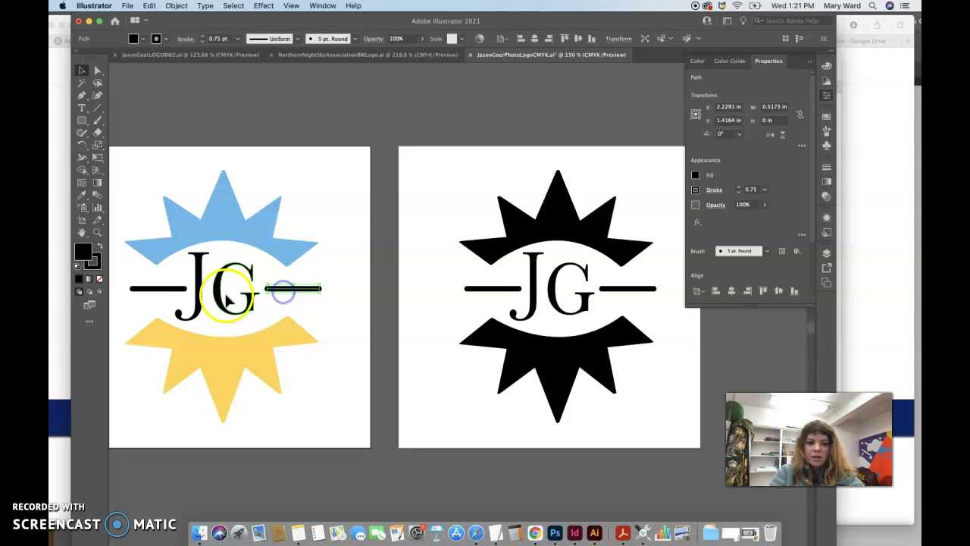
pyautogui.click(168, 290)
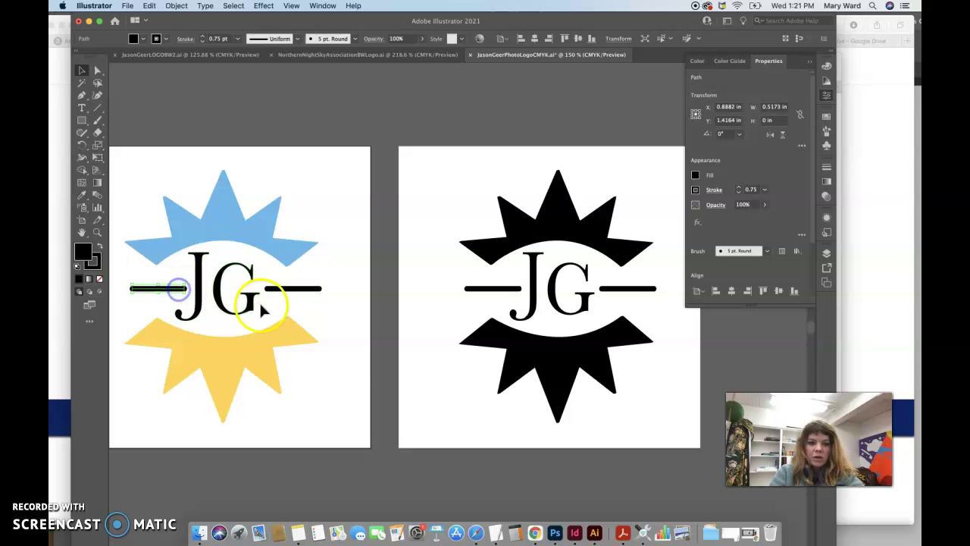
pyautogui.click(405, 441)
pyautogui.hscroll(-3, 406, 442)
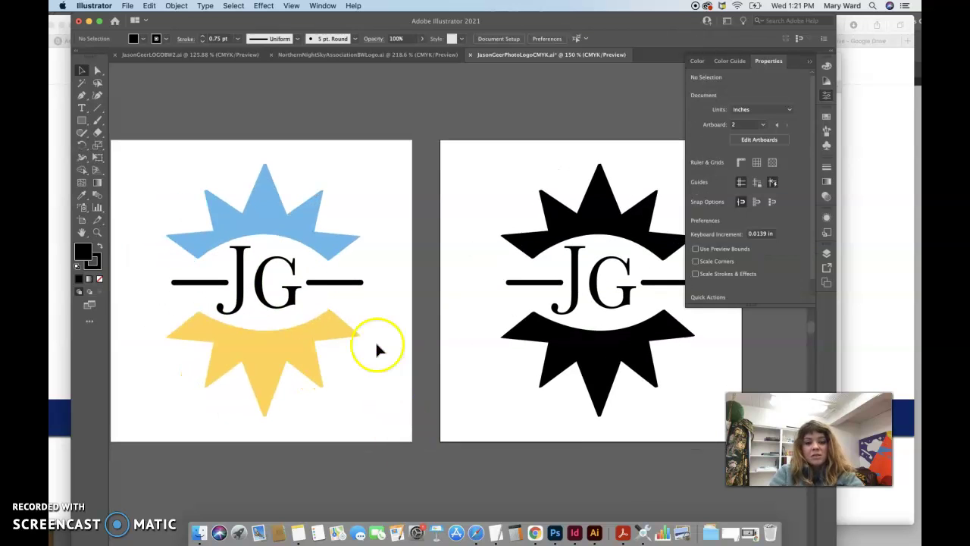